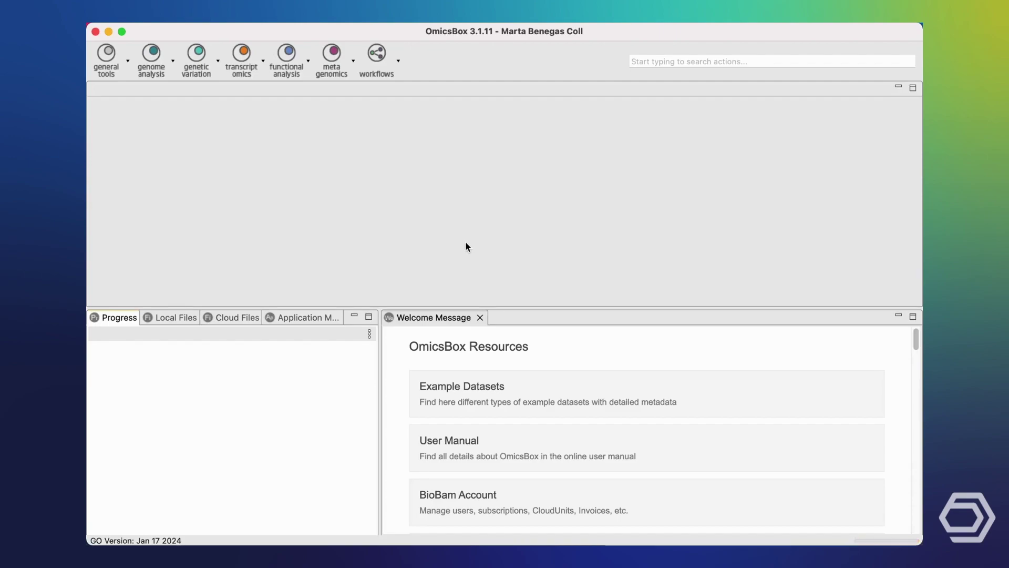
Start a DNA-Seq de novo assembly and choose ABySS as the assembly strategy.
left_click(169, 68)
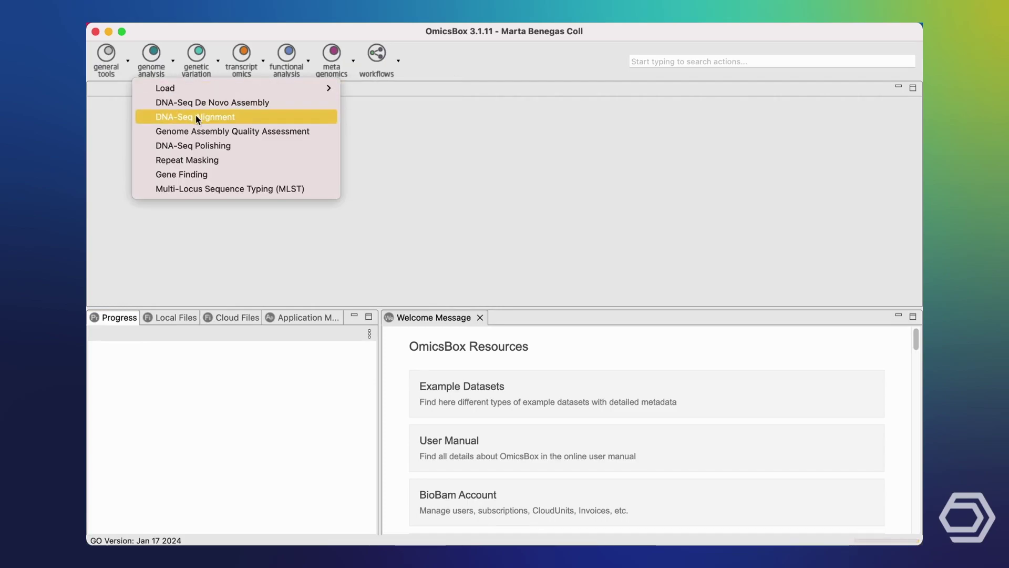
left_click(273, 103)
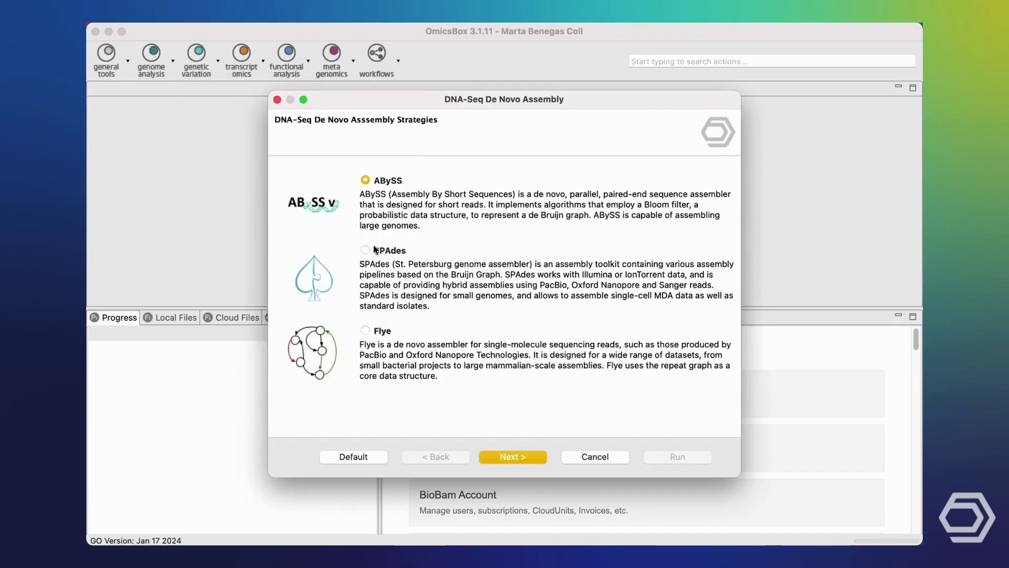
left_click(372, 250)
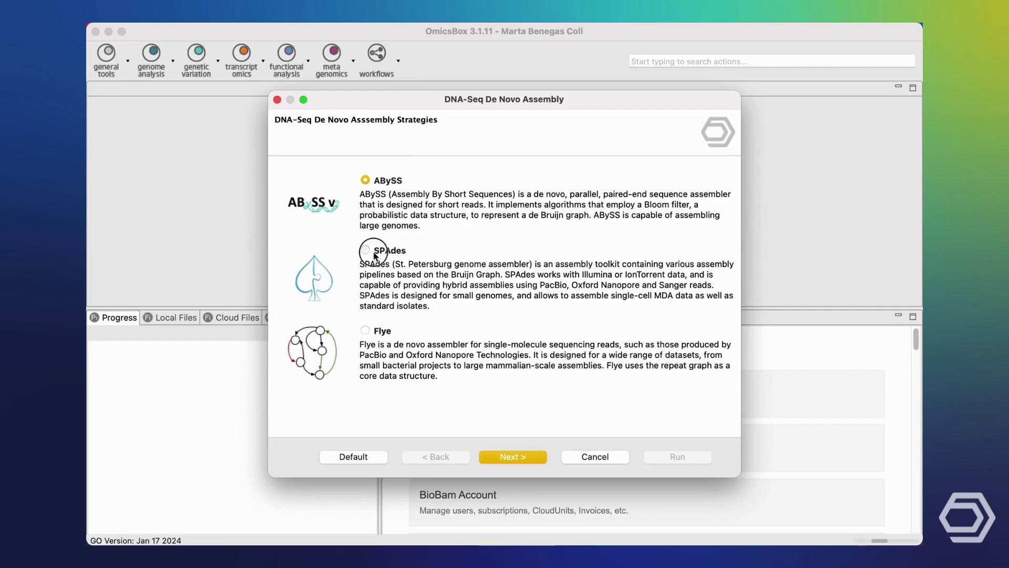
left_click(368, 332)
left_click(368, 252)
left_click(367, 181)
left_click(515, 458)
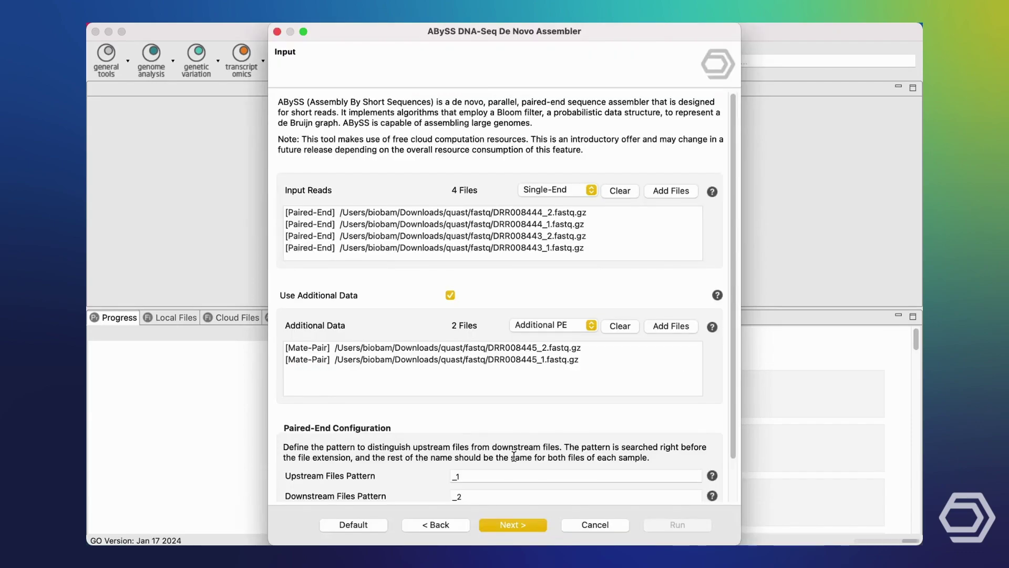
Set the ABySS input reads type to Paired-End and the additional data type to Mate-Pair.
left_click(559, 190)
left_click(567, 205)
left_click(571, 330)
left_click(542, 340)
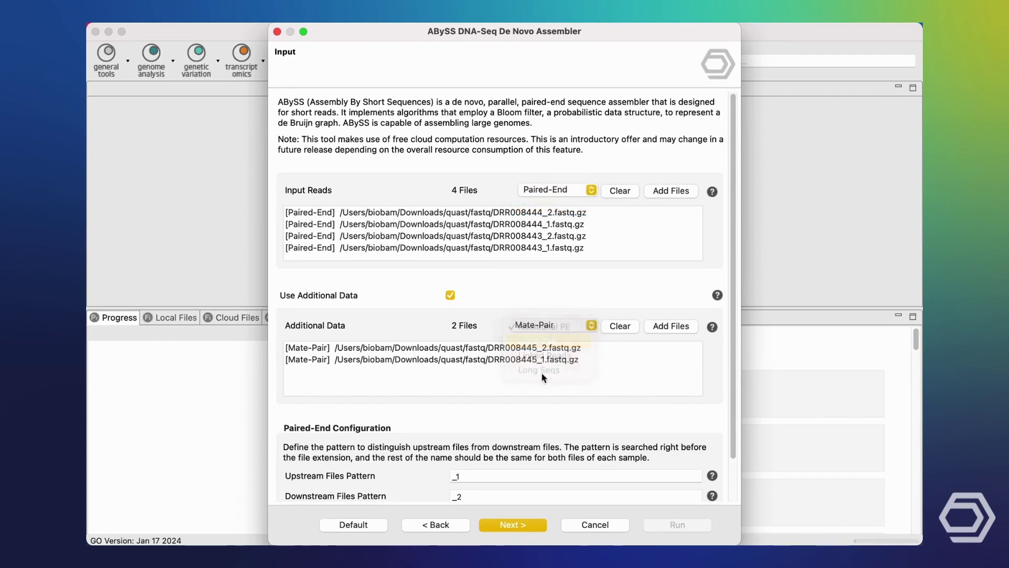
Run the ABySS assembly with the proposed configuration and output files, and stop its running job.
left_click(516, 525)
left_click(471, 177)
left_click(474, 198)
left_click(479, 223)
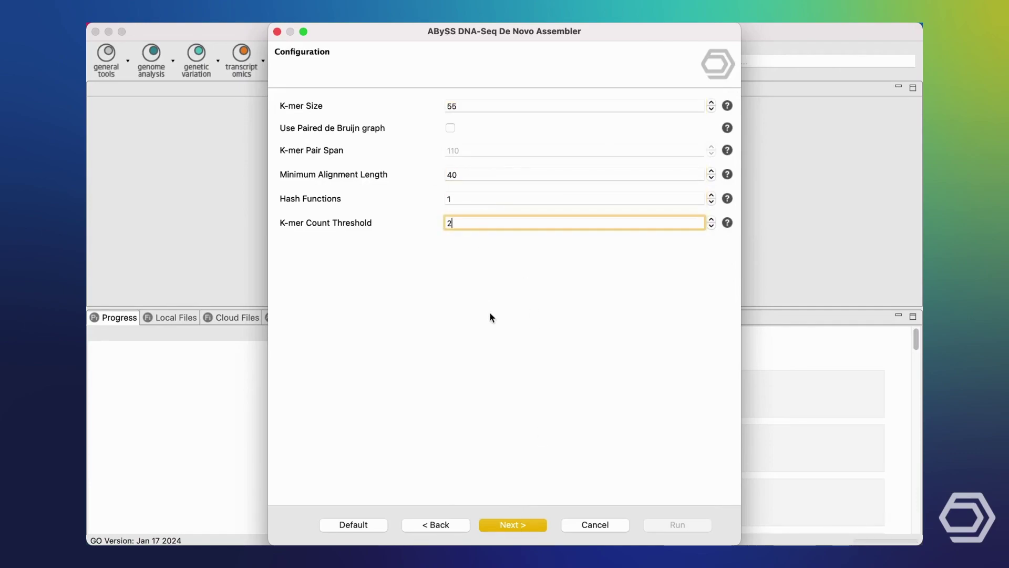
left_click(513, 524)
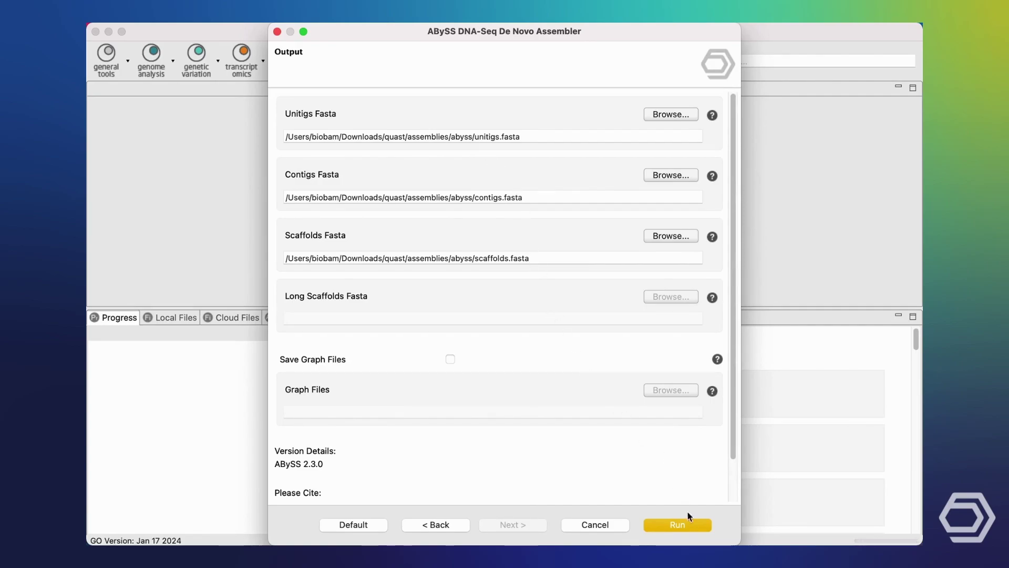
left_click(695, 528)
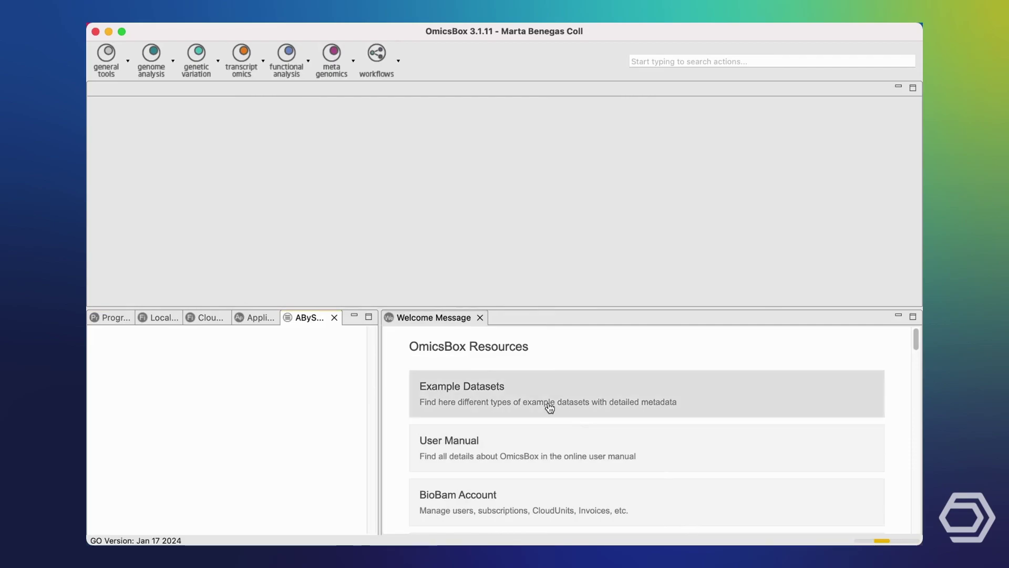
left_click(117, 318)
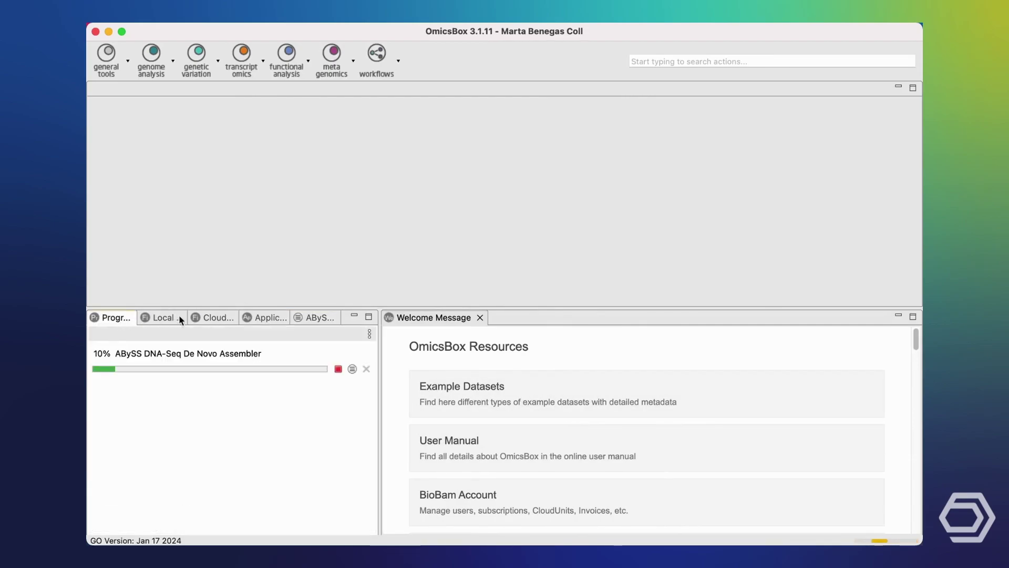
left_click(339, 371)
Examine the ABySS and SPAdes assembly FASTA files and the reference genome in the local assemblies folder.
left_click(167, 318)
left_click(164, 403)
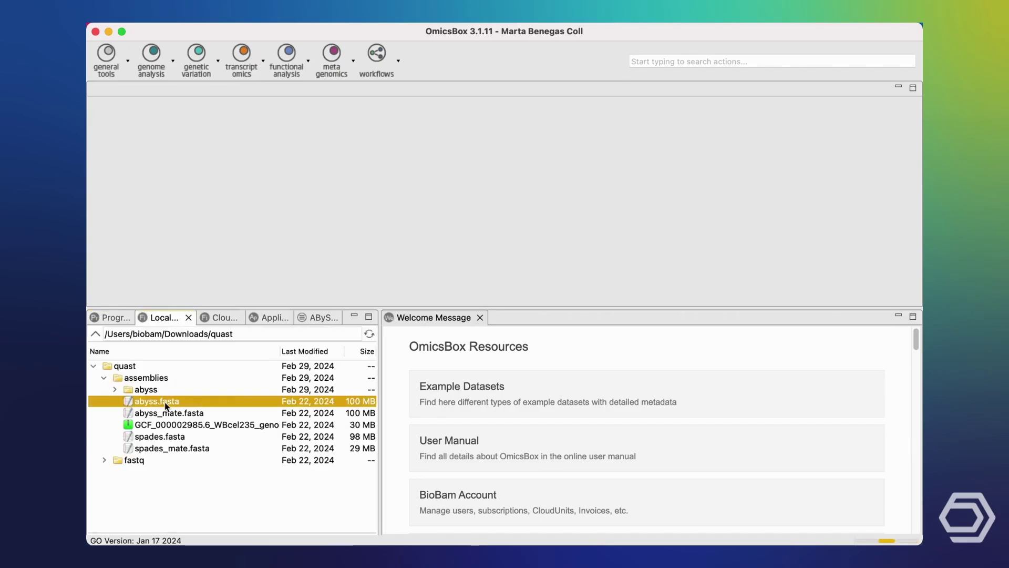
left_click(220, 413)
left_click(221, 426)
left_click(219, 438)
left_click(216, 448)
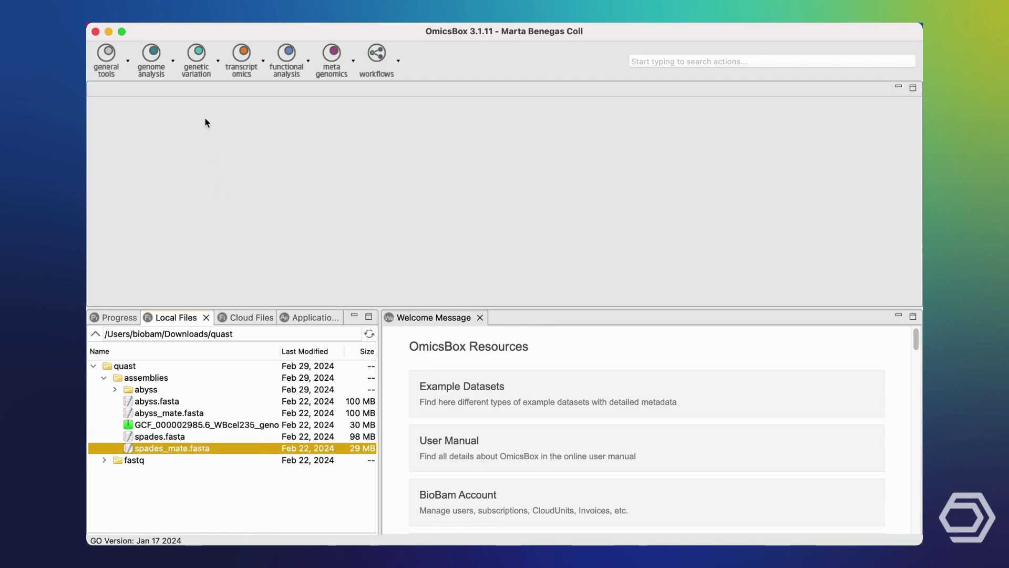
Start a Genome Assembly Quality Assessment and add spades.fasta, spades_mate.fasta, abyss.fasta and abyss_mate.fasta from the assemblies folder.
left_click(163, 73)
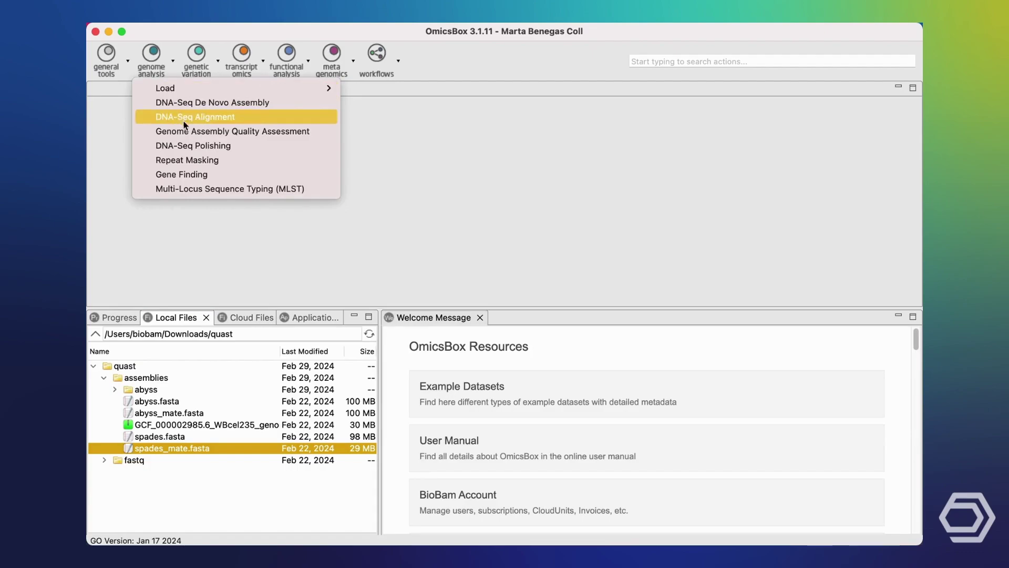
left_click(249, 131)
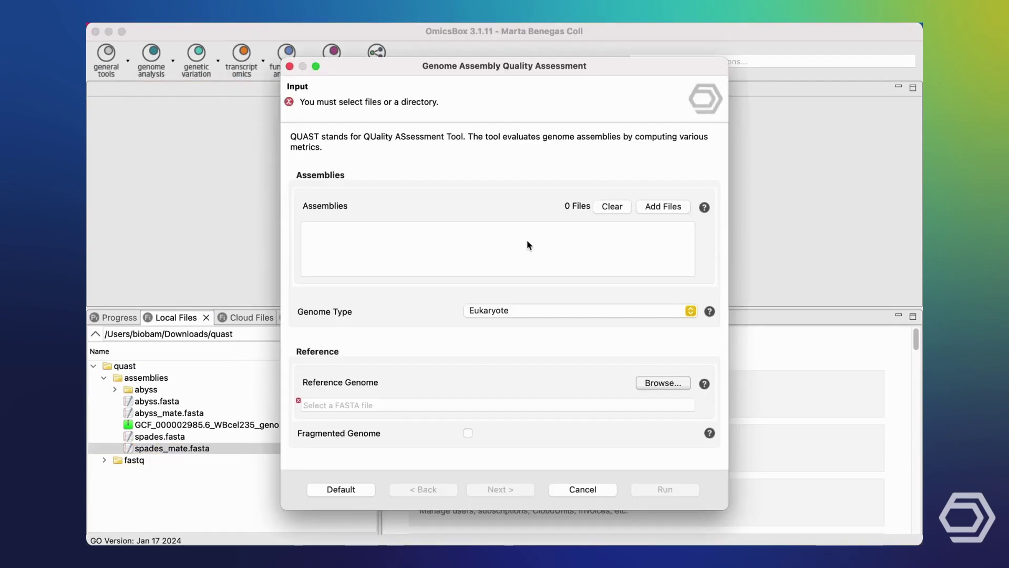
left_click(666, 207)
left_click(447, 164)
double_click(448, 164)
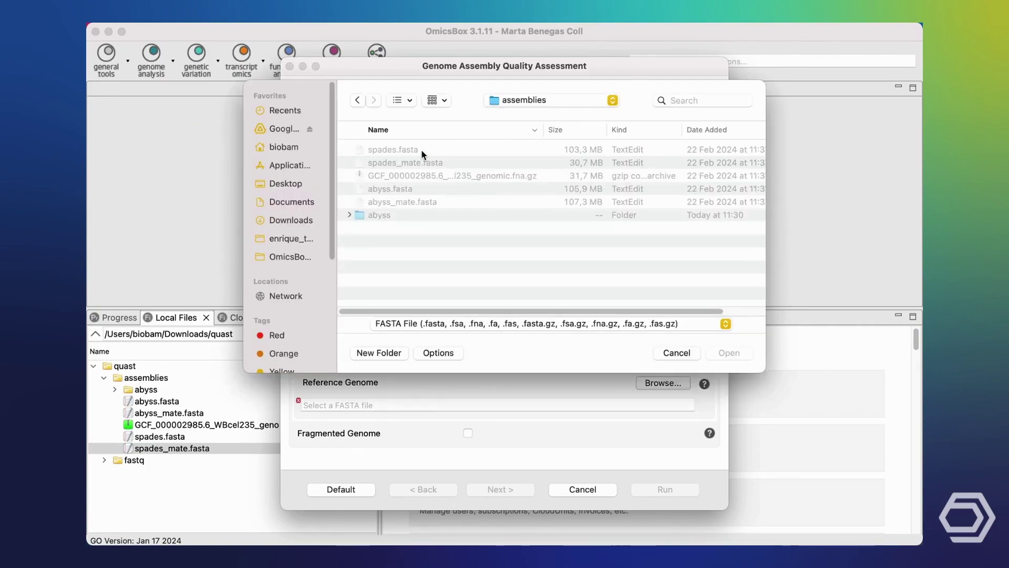
left_click(421, 149)
left_click(430, 164, "super")
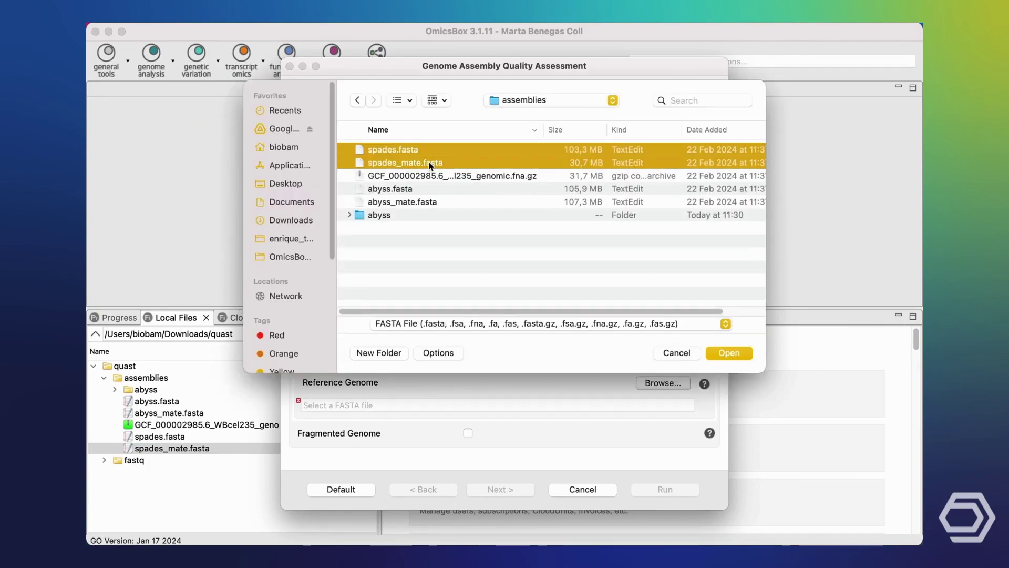
left_click(426, 189, "super")
left_click(432, 203, "super")
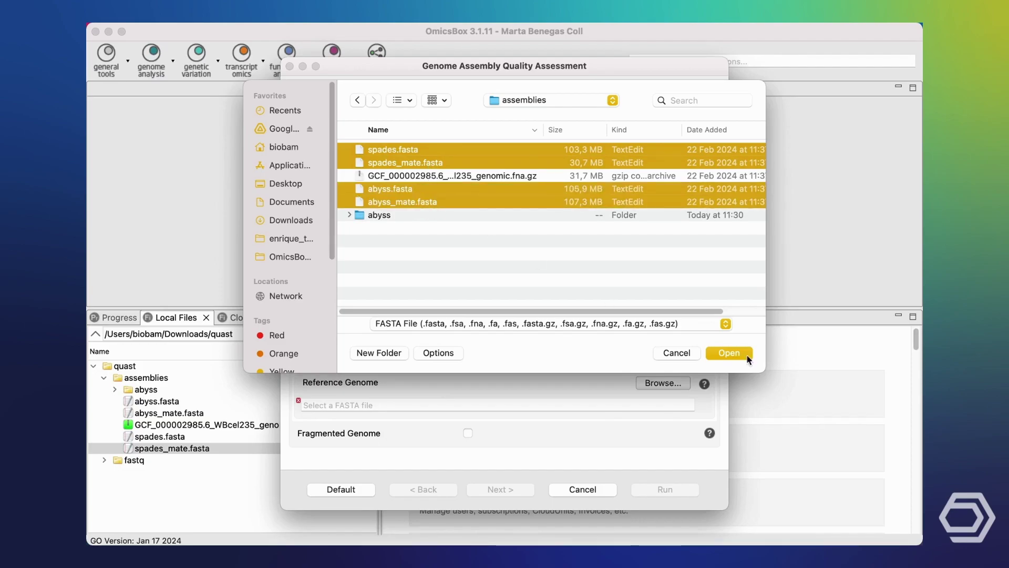
left_click(732, 353)
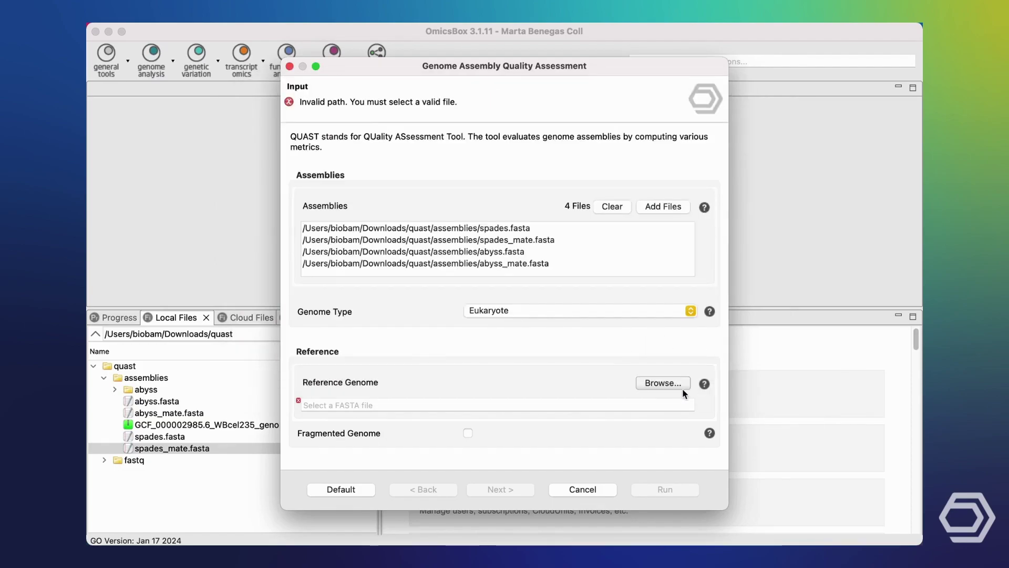
Set GCF_000002985.6_WBcel235_genomic.fna.gz from the assemblies folder as the reference genome.
left_click(668, 383)
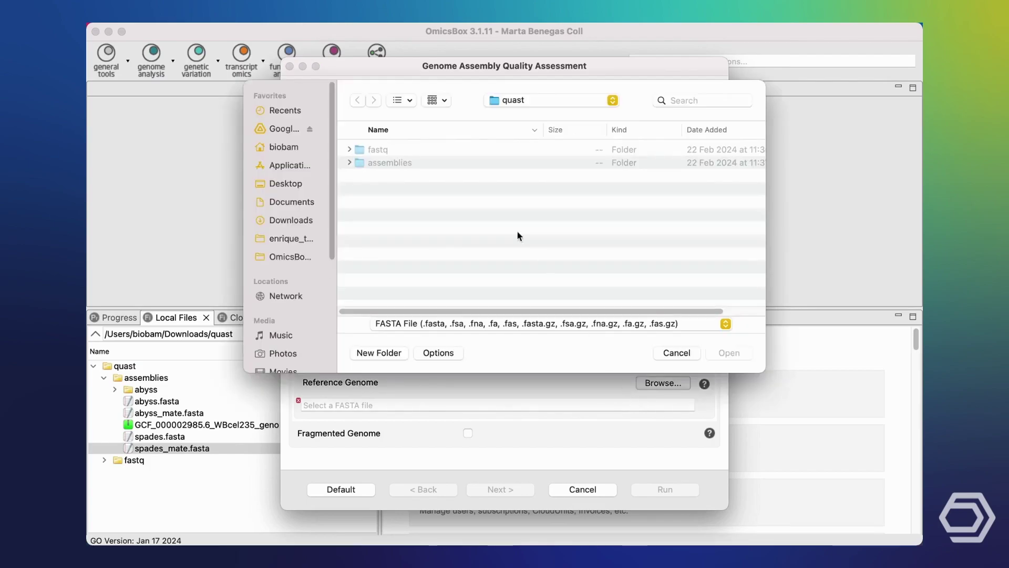
double_click(412, 162)
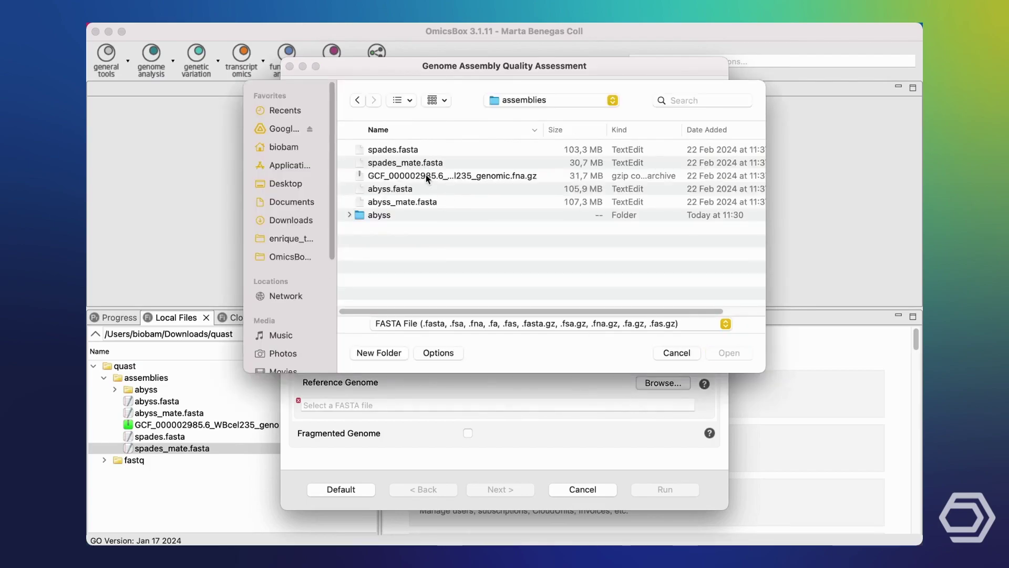
left_click(426, 175)
left_click(733, 355)
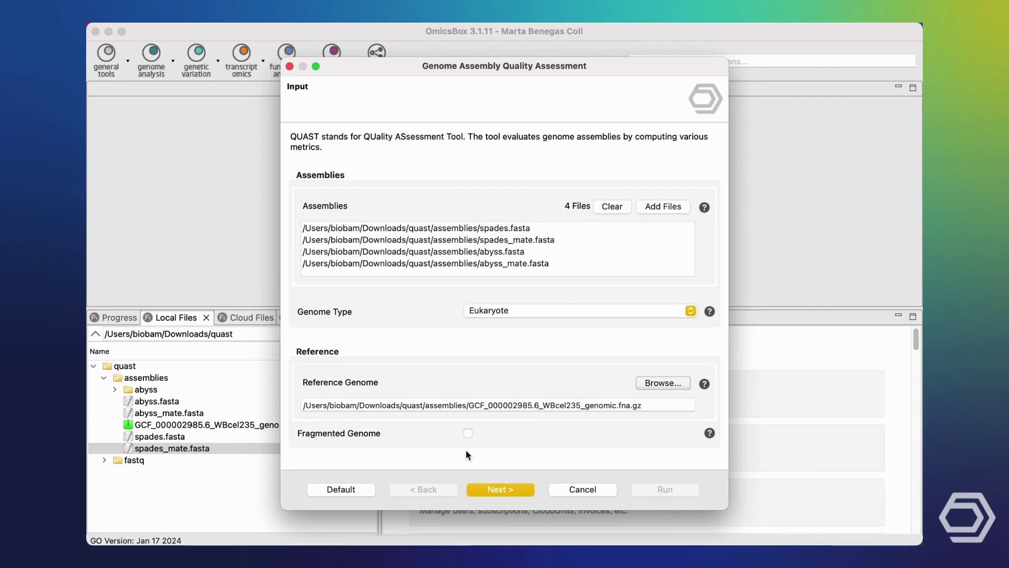
Read the help for Minimum Contig Size and run the quality assessment with the default parameters.
left_click(505, 490)
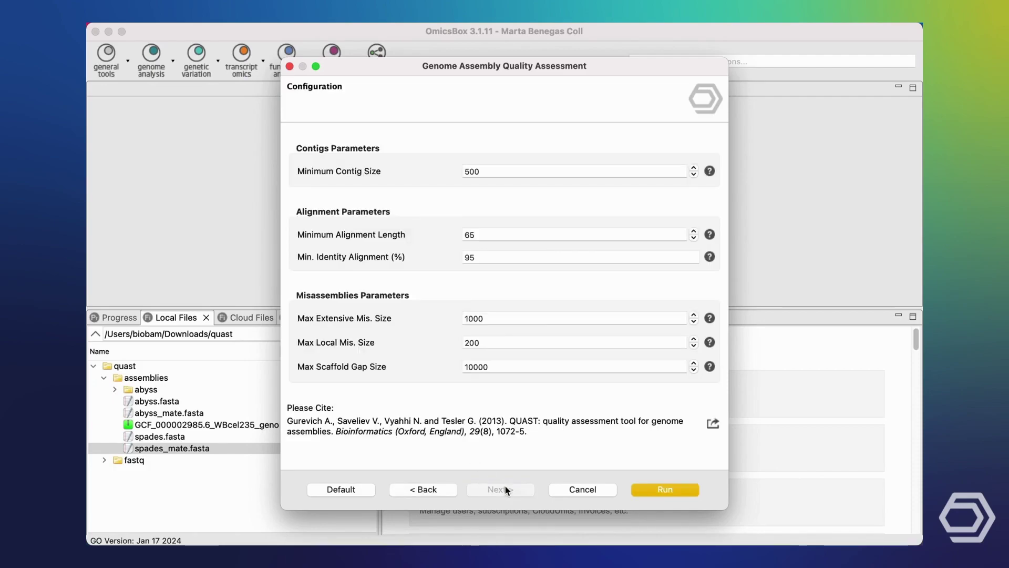
left_click(711, 174)
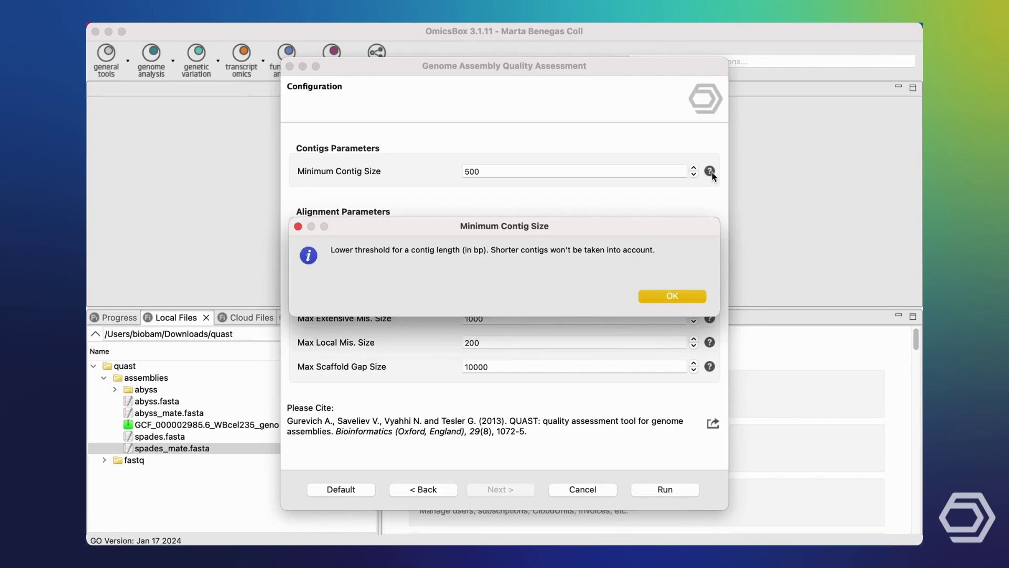
left_click(682, 296)
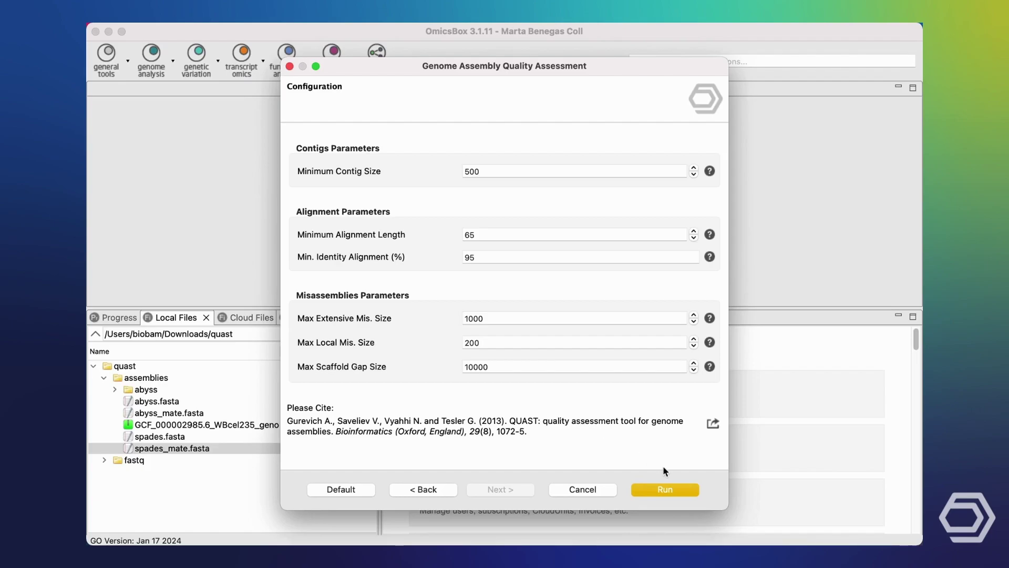
left_click(682, 492)
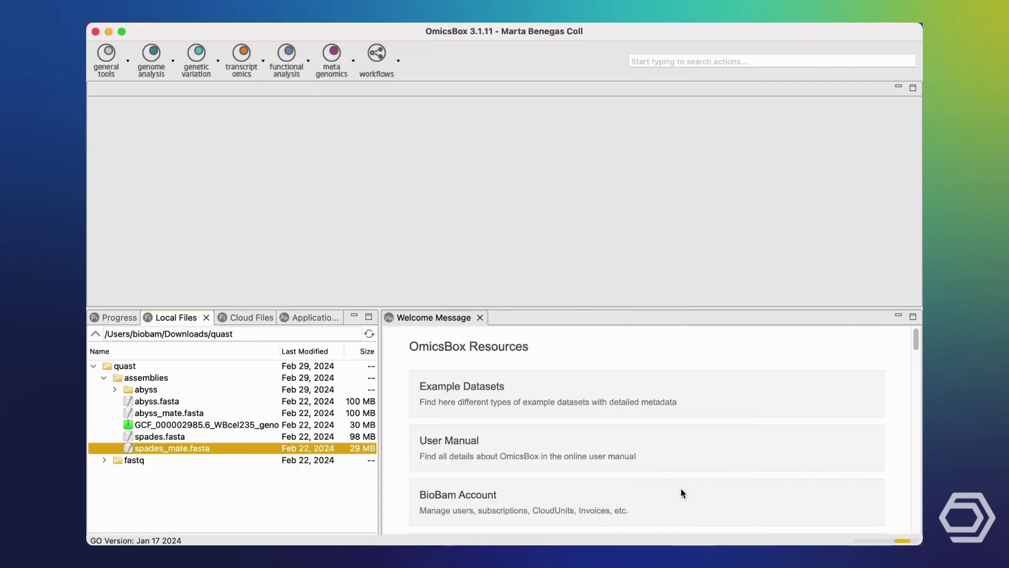
left_click(120, 317)
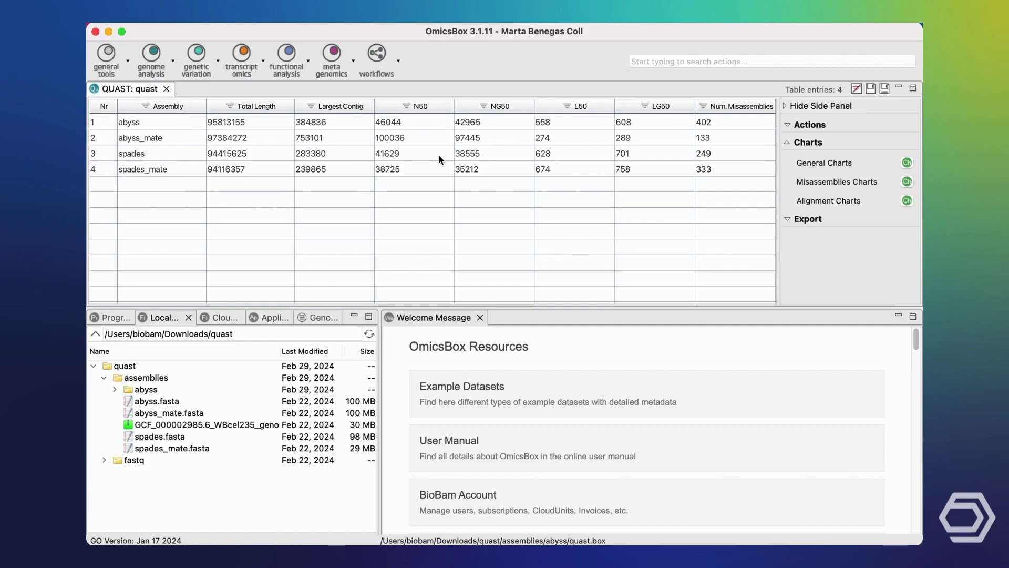
Generate the QUAST summary report, enlarge its view and read through the statistics for the four assemblies.
left_click(828, 126)
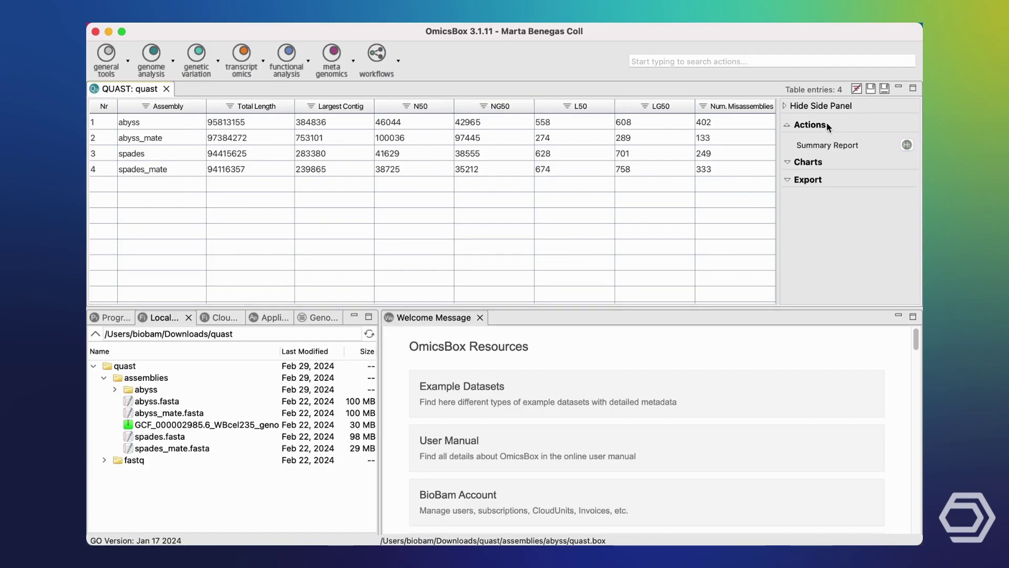
left_click(908, 146)
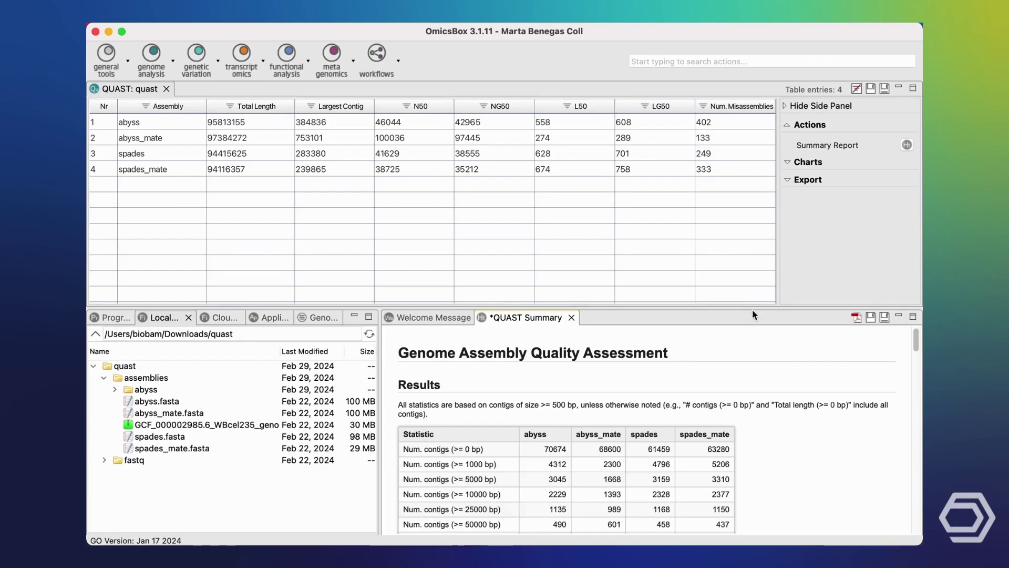
left_click_drag(754, 310, 753, 215)
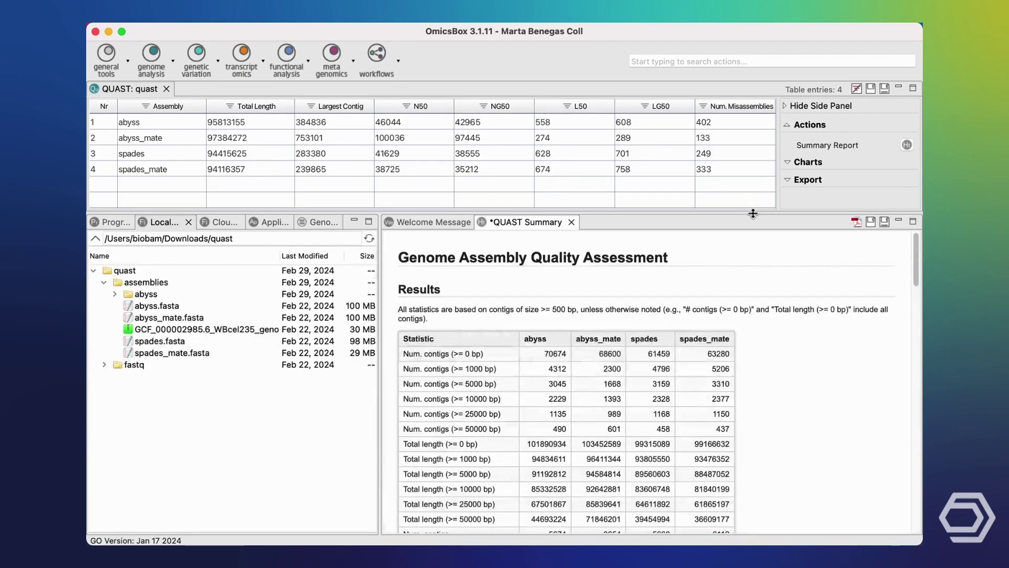
scroll(804, 360, "down", 5)
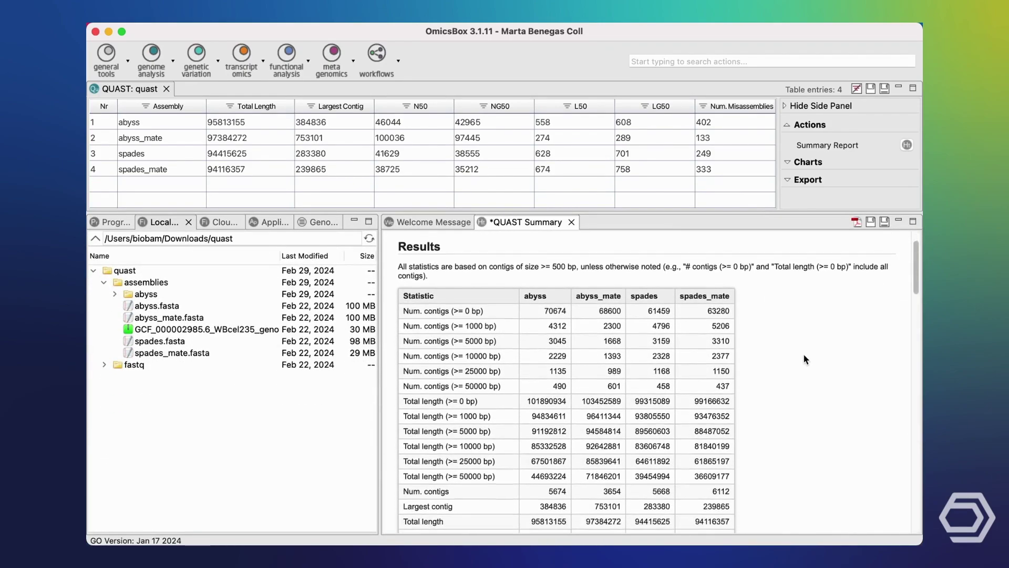
scroll(804, 358, "down", 15)
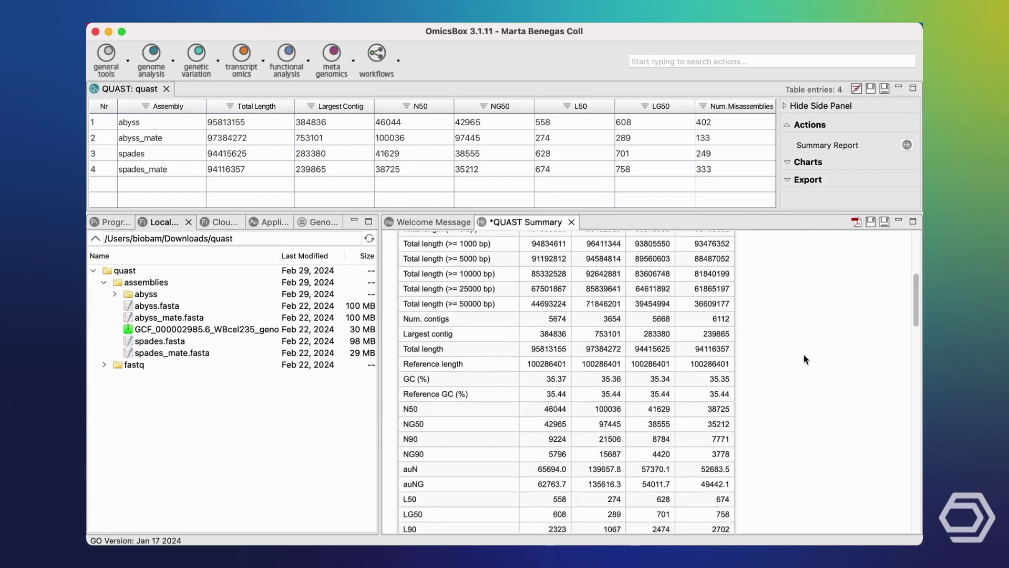
scroll(805, 358, "down", 20)
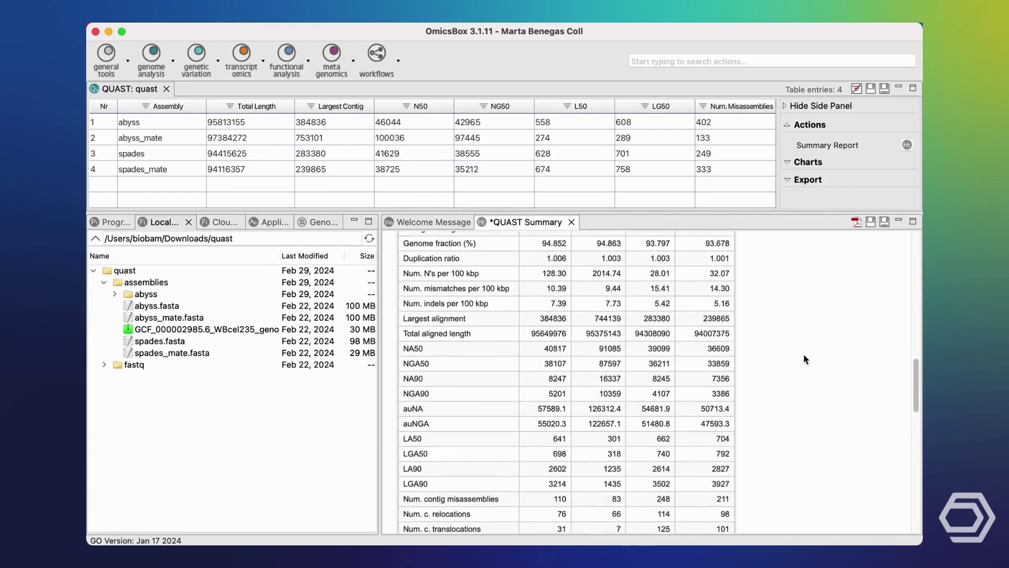
scroll(805, 360, "down", 6)
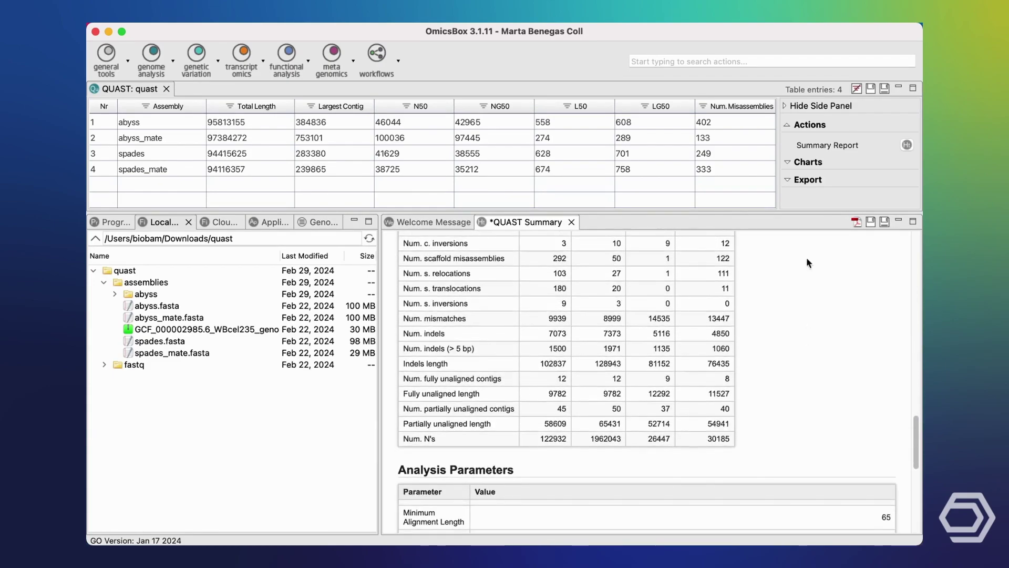
Review the plots offered under General Charts for the QUAST results without generating any.
left_click(810, 162)
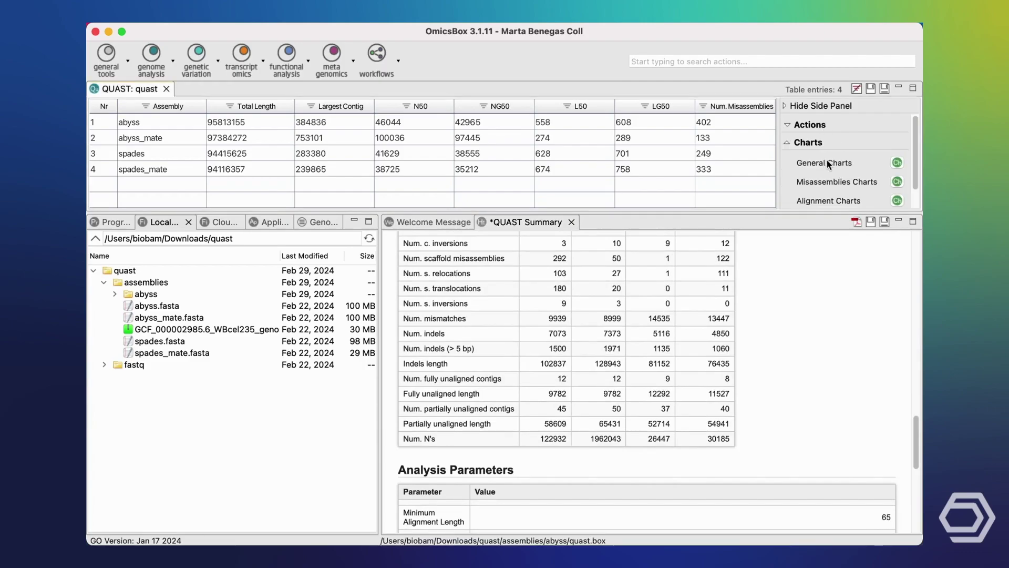
left_click(896, 164)
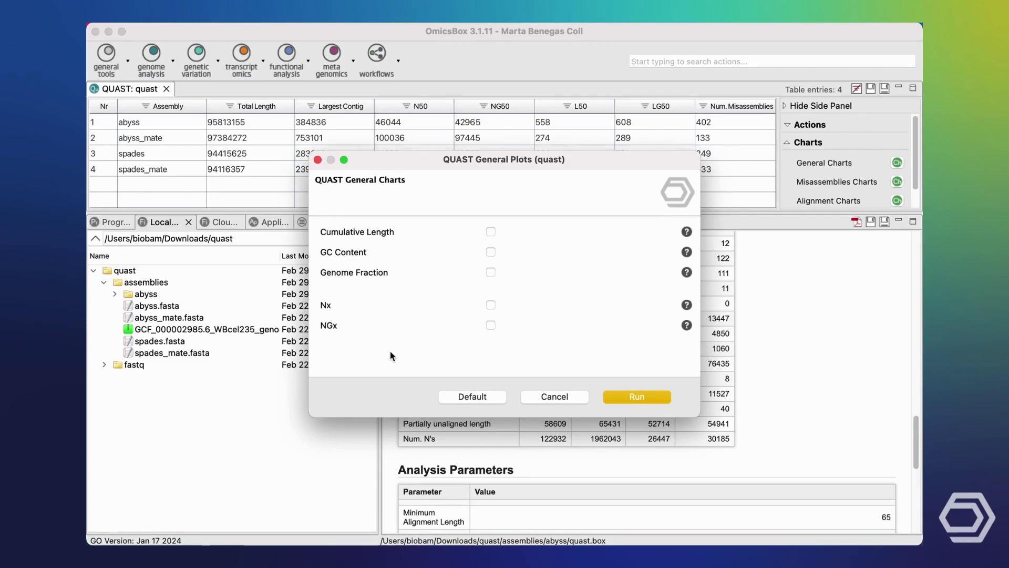
left_click(555, 397)
scroll(595, 379, "down", 10)
scroll(595, 379, "up", 10)
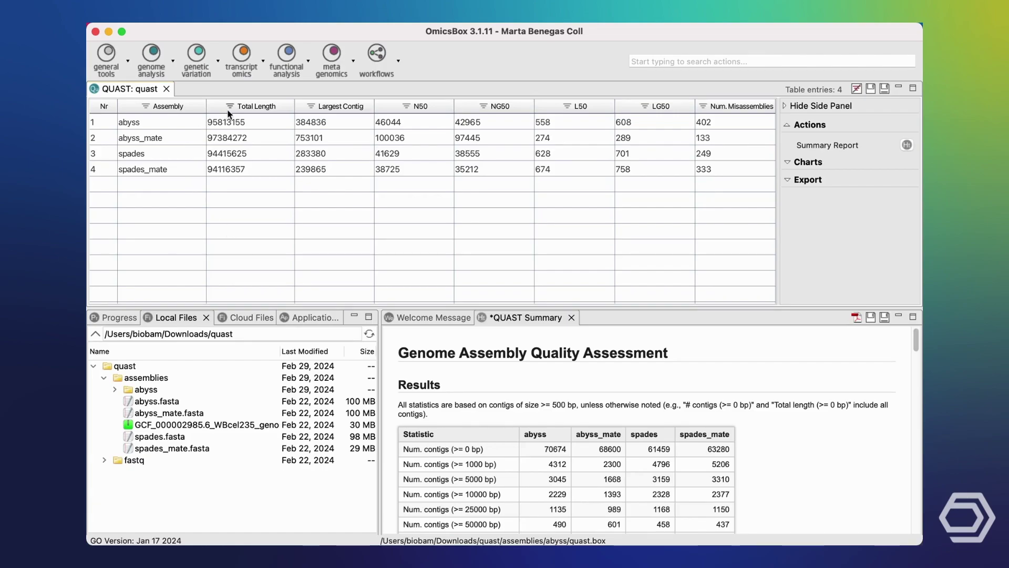
Sort the QUAST results table by Total Length in descending order and select the abyss_mate row.
left_click(282, 110)
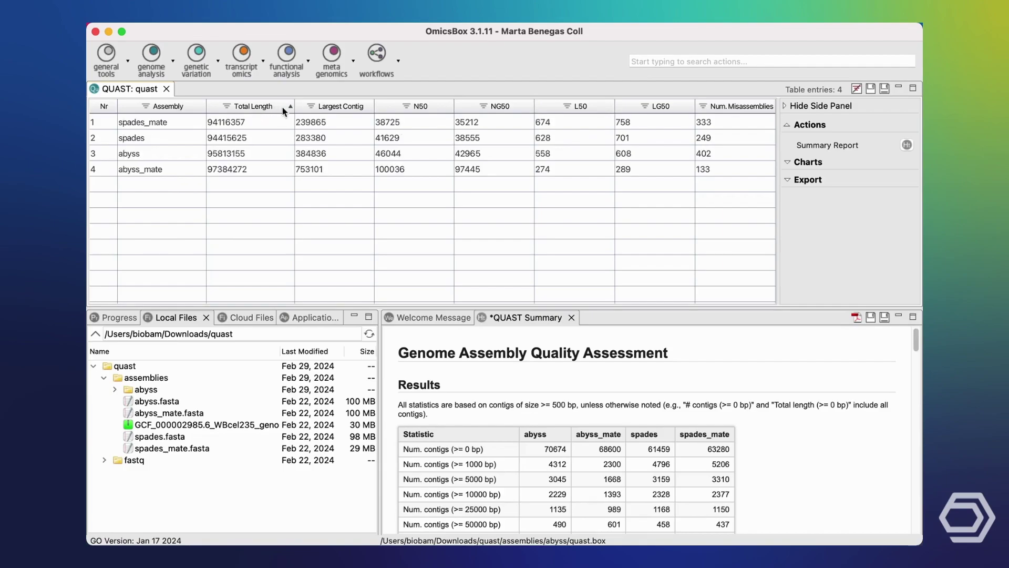
left_click(283, 110)
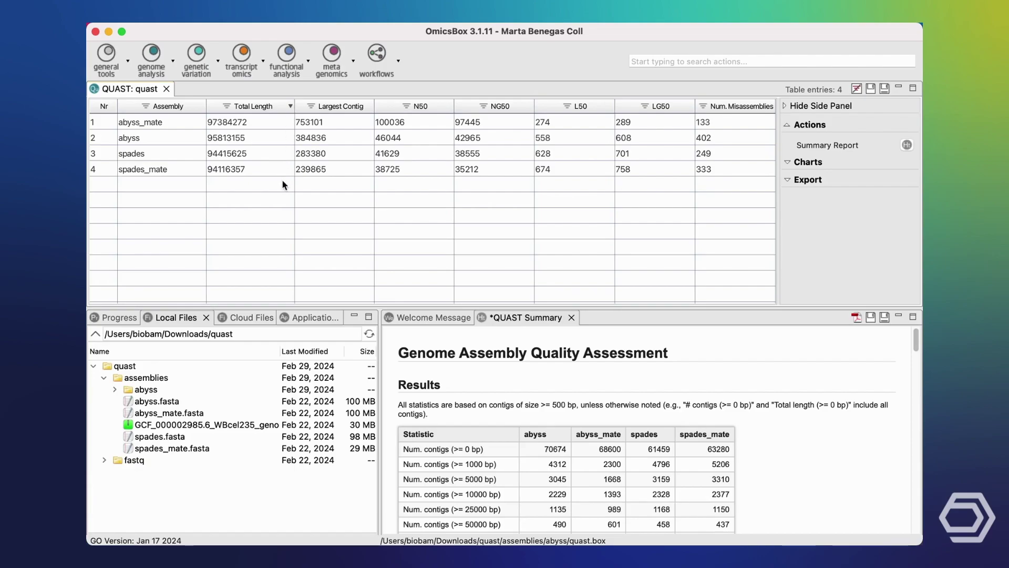
left_click(236, 123)
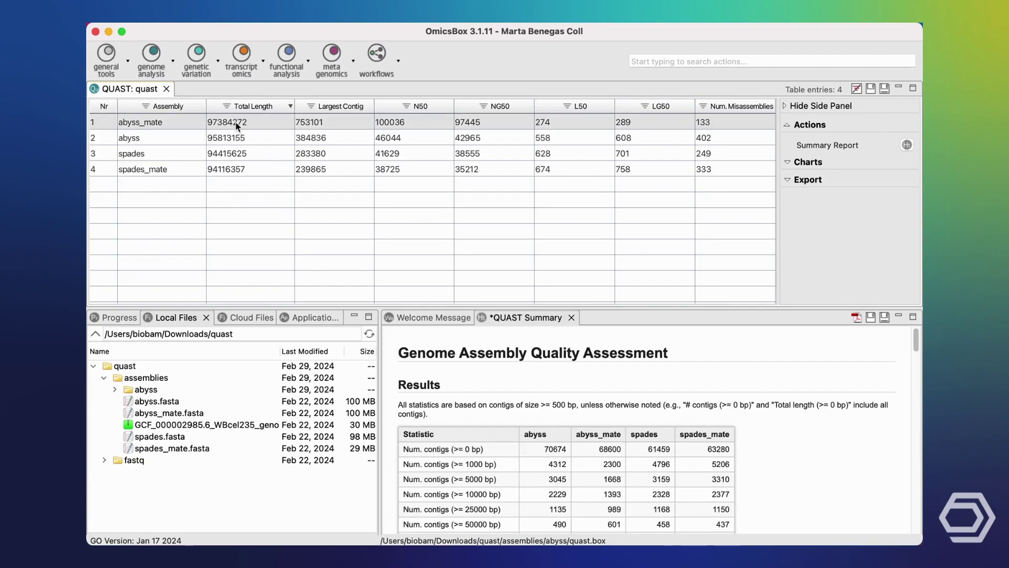
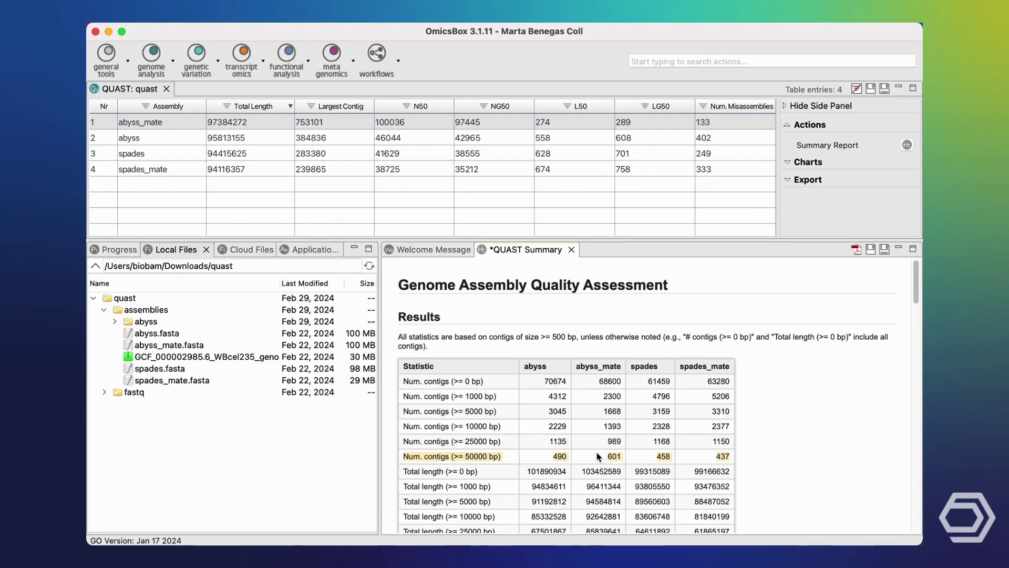
Find the Num. contigs row in the QUAST summary and highlight its values for the four assemblies.
scroll(597, 456, "down", 3)
scroll(597, 452, "down", 1)
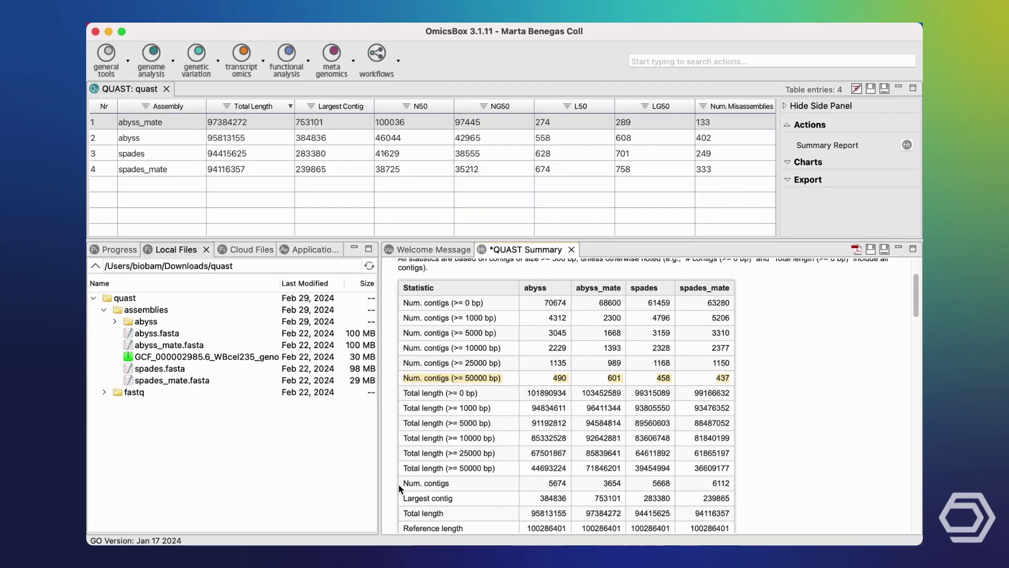
left_click_drag(400, 484, 729, 482)
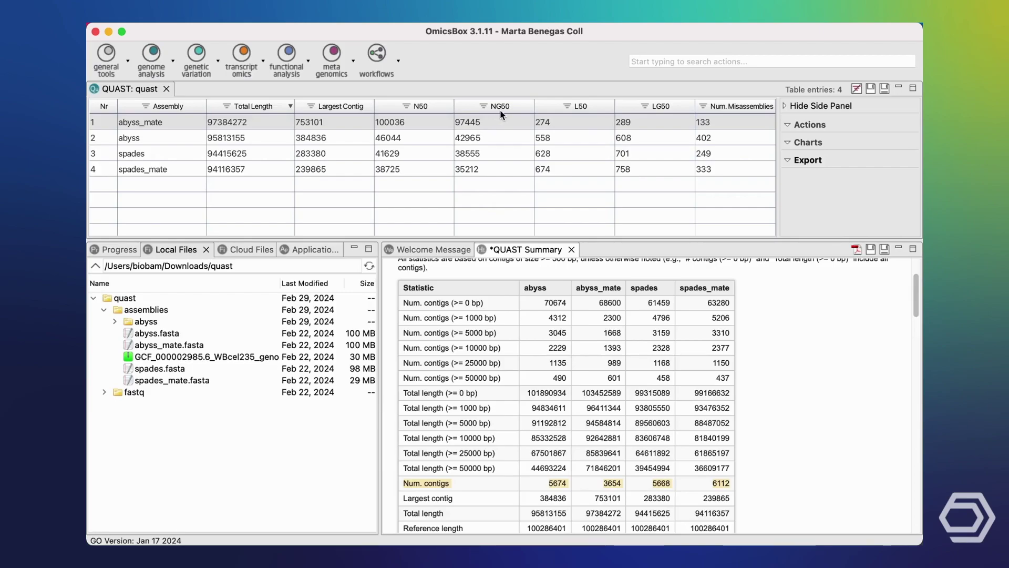
Generate the NGx plot from the General Charts and collapse its graphical settings to widen the chart.
left_click(824, 144)
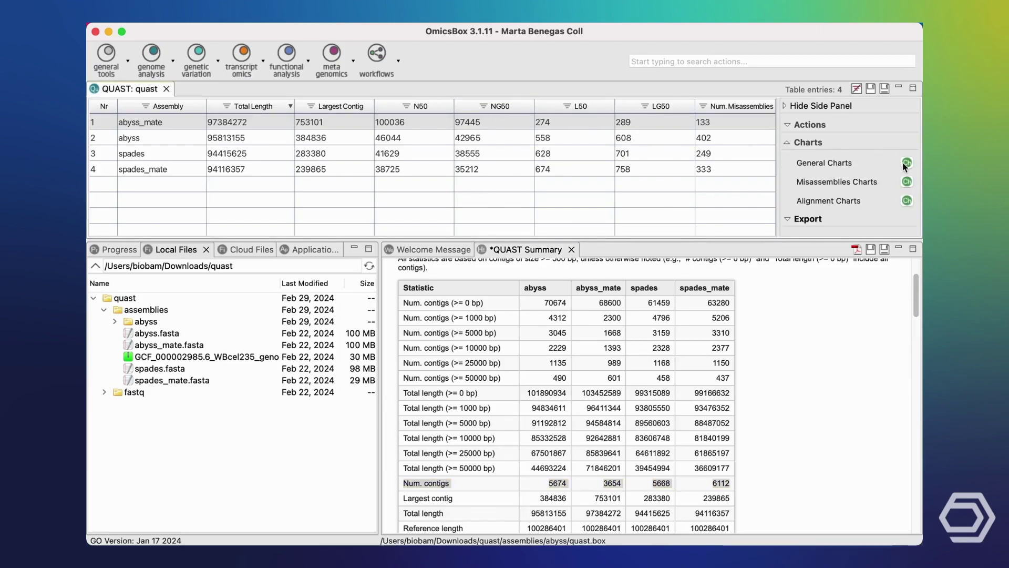
left_click(906, 163)
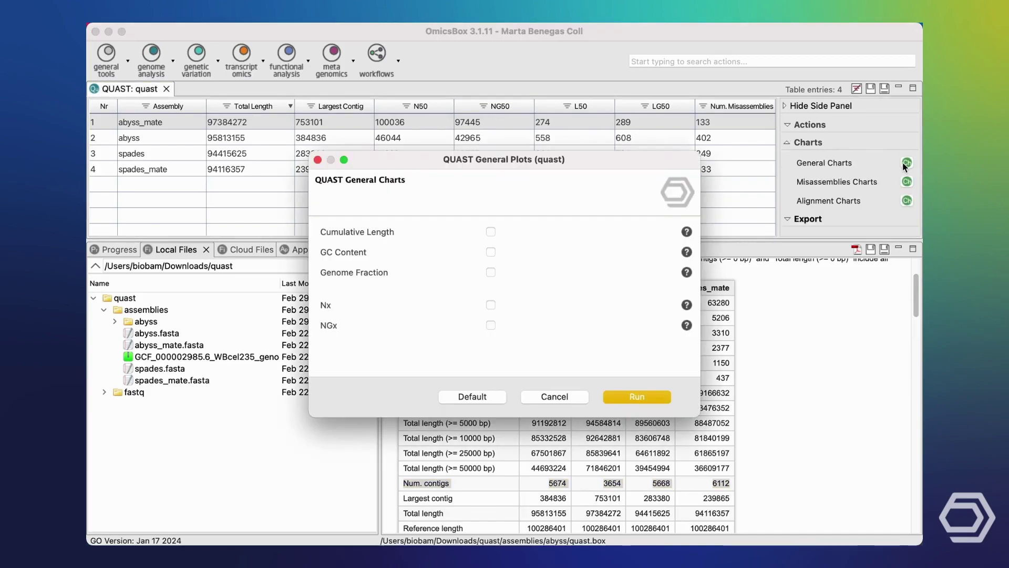
left_click(491, 326)
left_click(652, 397)
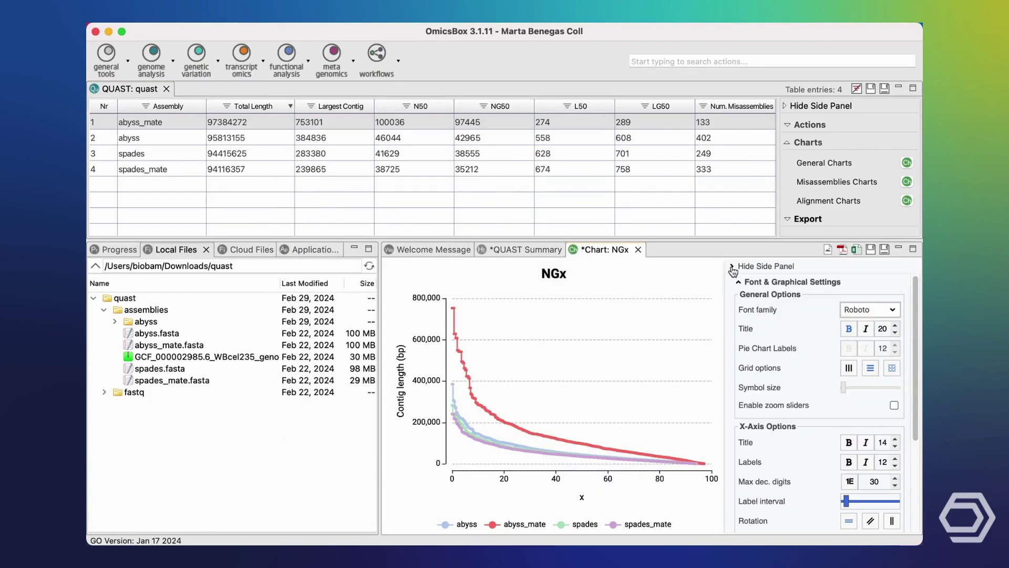
left_click(733, 268)
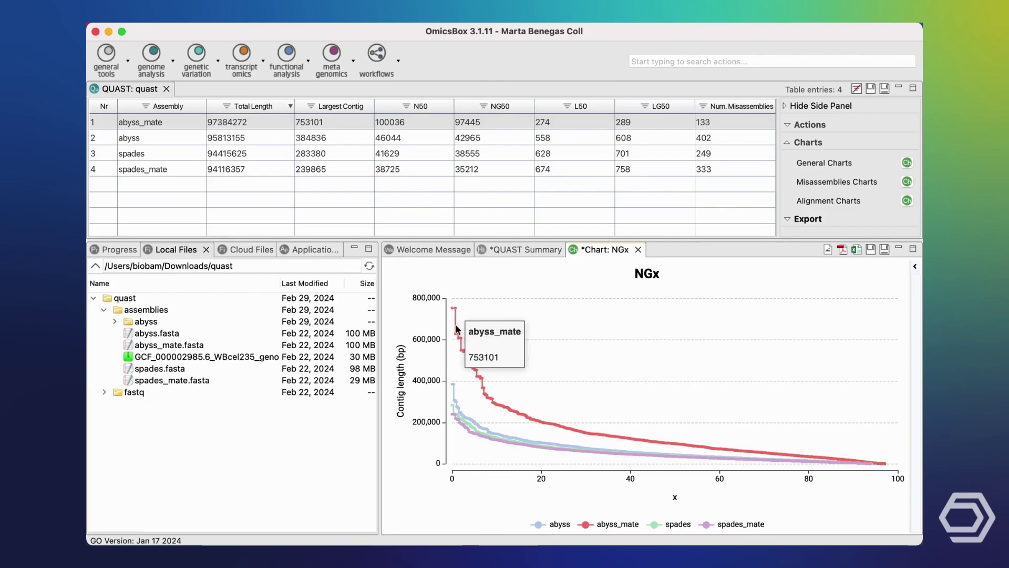
Inspect the NGx curves of the assemblies and hide the abyss_mate curve to compare the other three.
mouse_move(610, 445)
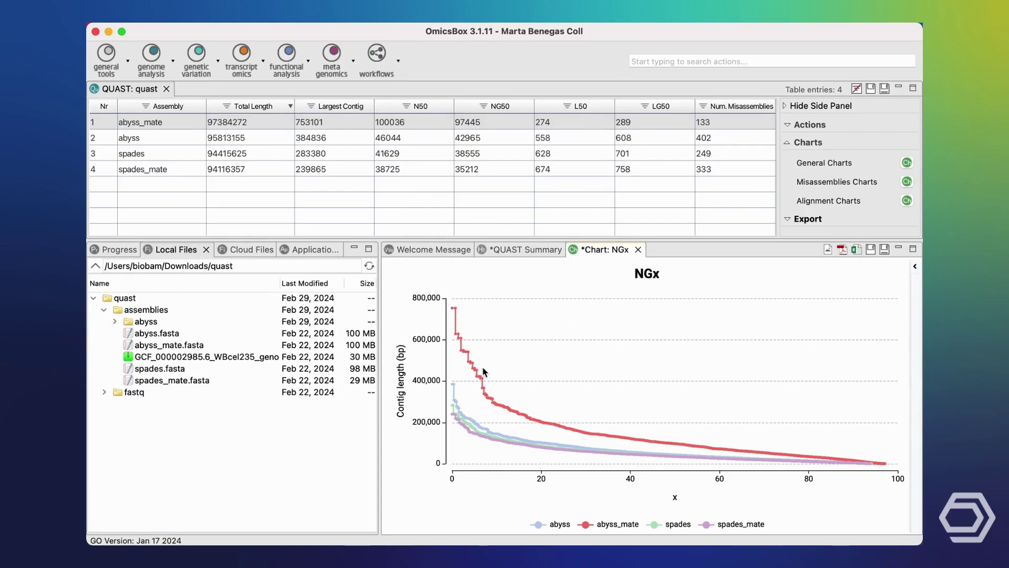
mouse_move(500, 370)
left_click(588, 527)
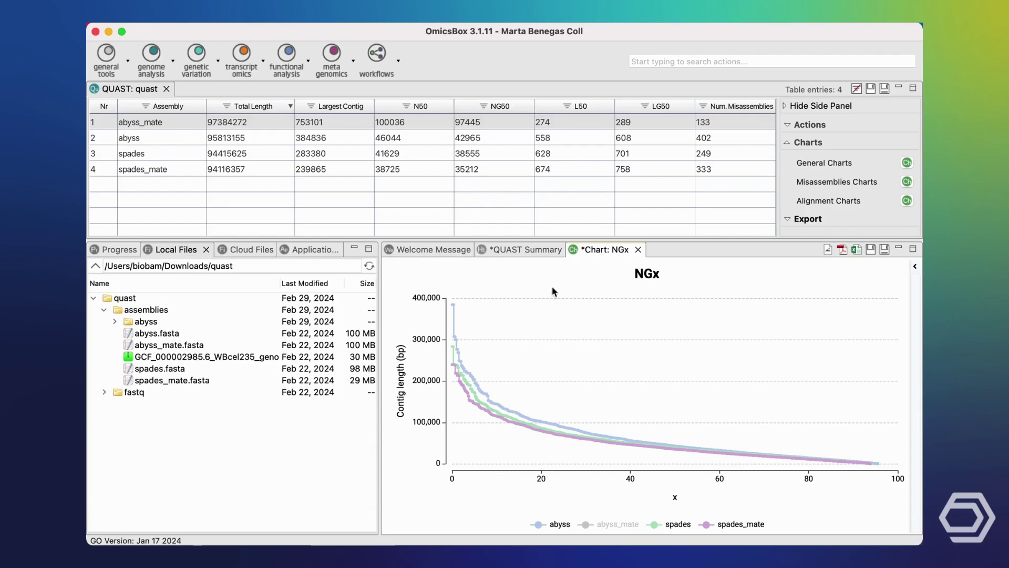
Return to the QUAST summary, highlight the auNG row and compare its values with the neighbouring contiguity statistics.
left_click(525, 250)
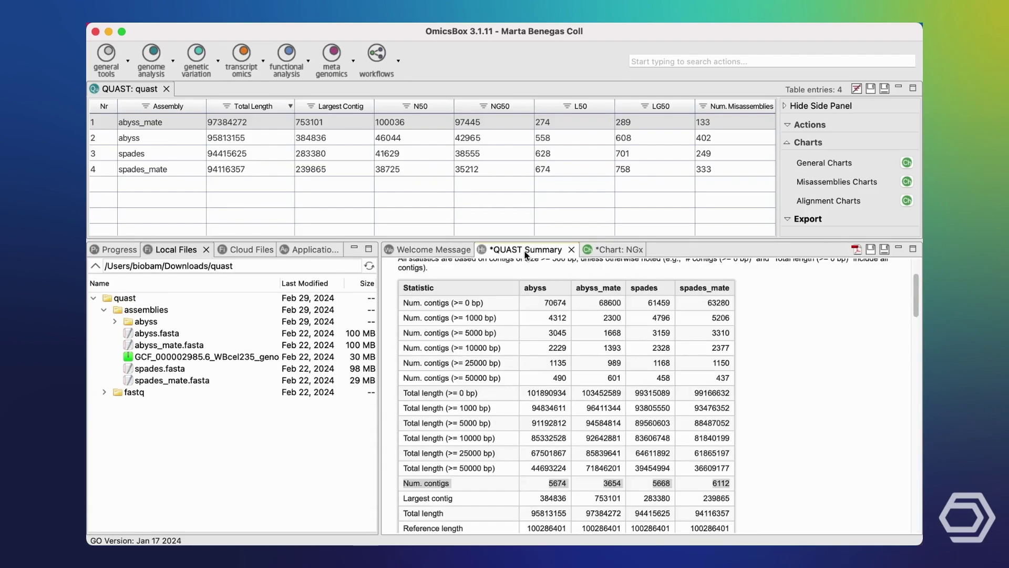
scroll(527, 363, "down", 3)
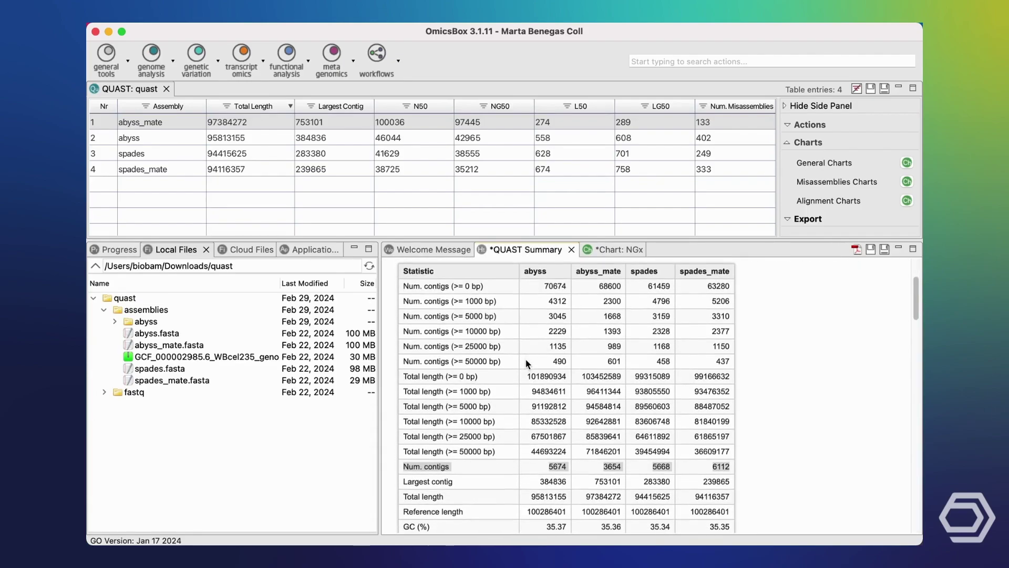
scroll(526, 363, "down", 10)
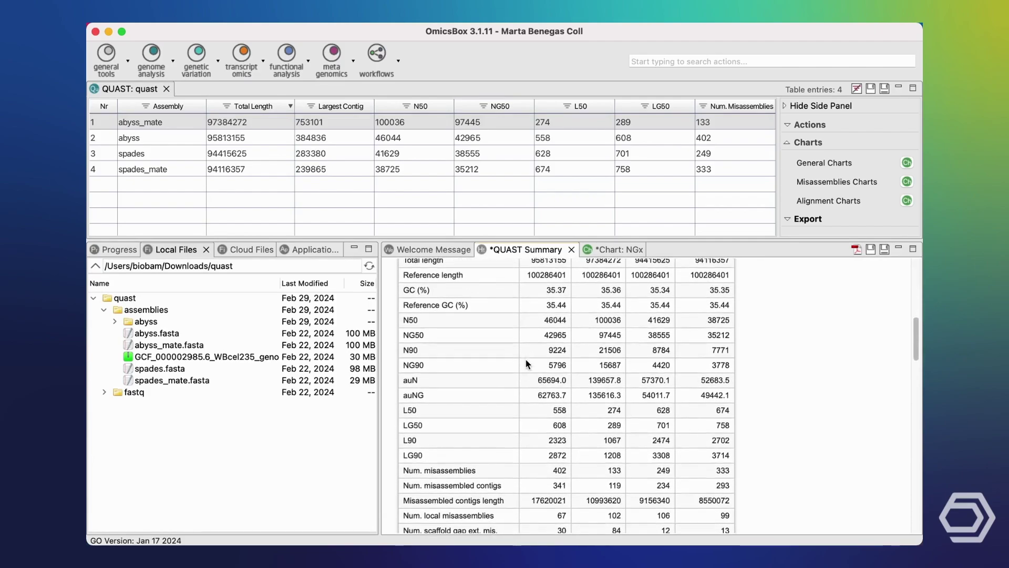
left_click_drag(404, 388, 731, 388)
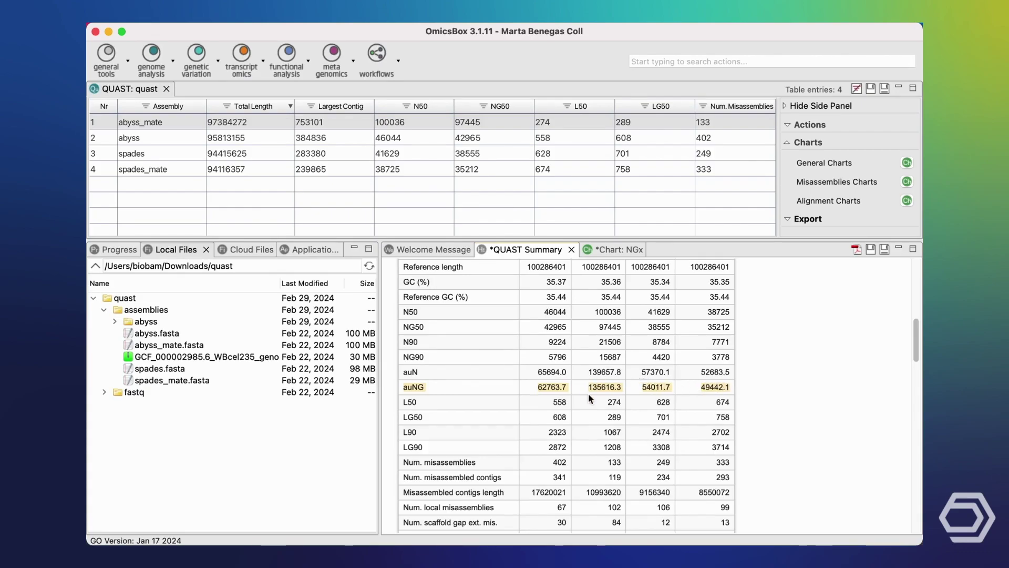
scroll(611, 385, "up", 2)
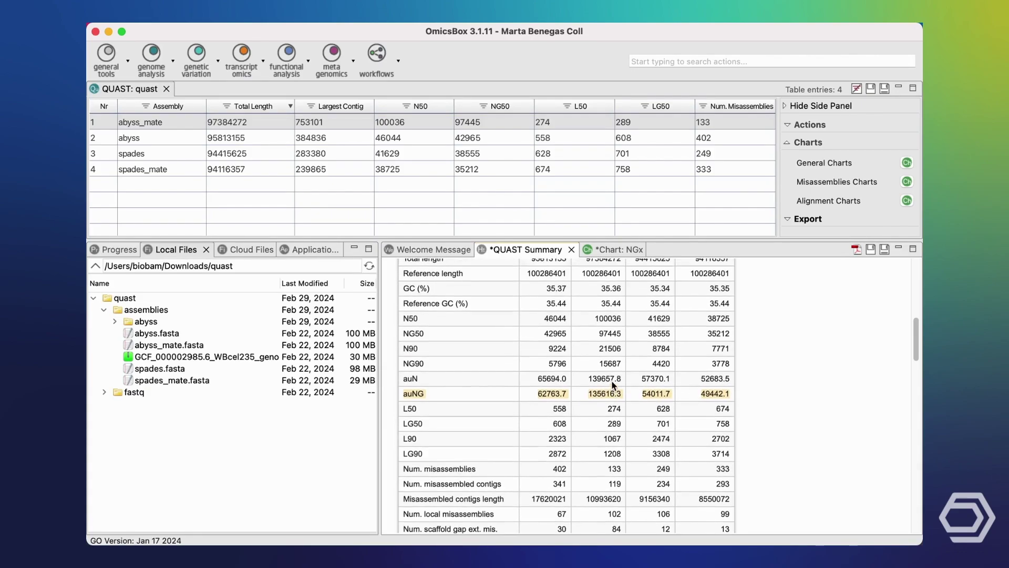
scroll(612, 386, "up", 2)
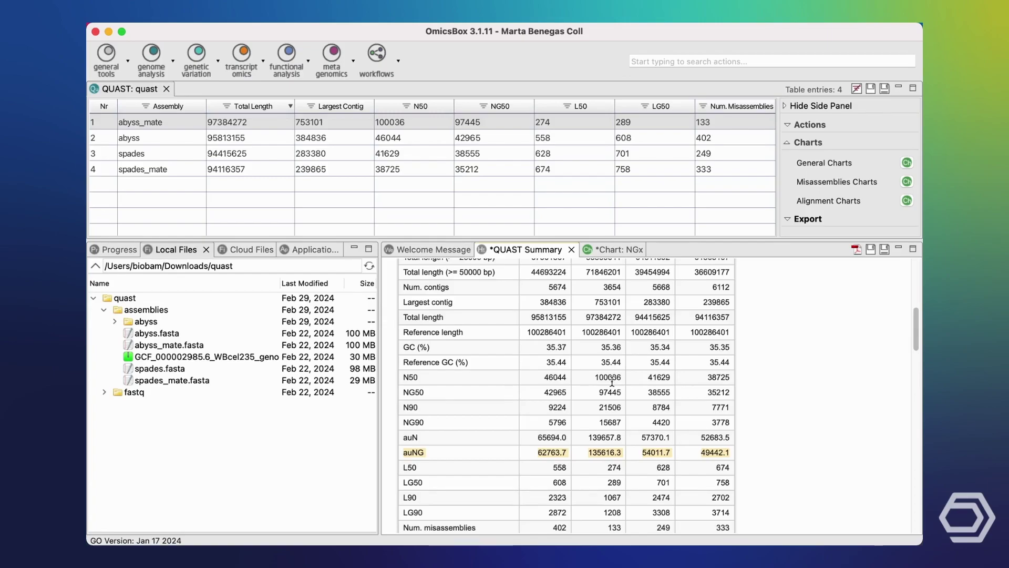
scroll(556, 452, "up", 10)
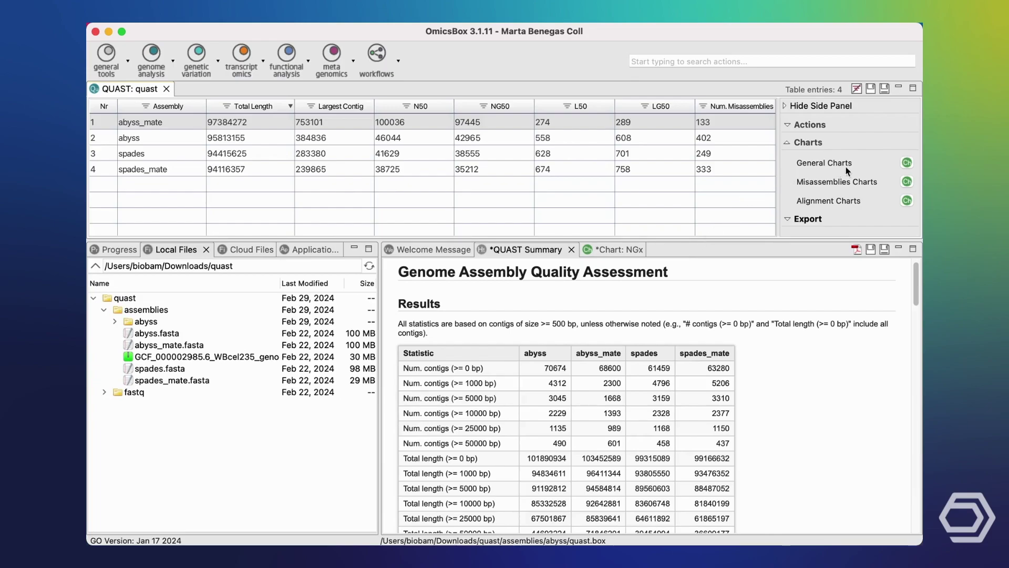
Generate the Genome Fraction chart and use the zoom sliders to narrow its vertical axis to about 91.5–95%, leaving the sliders disabled.
left_click(907, 162)
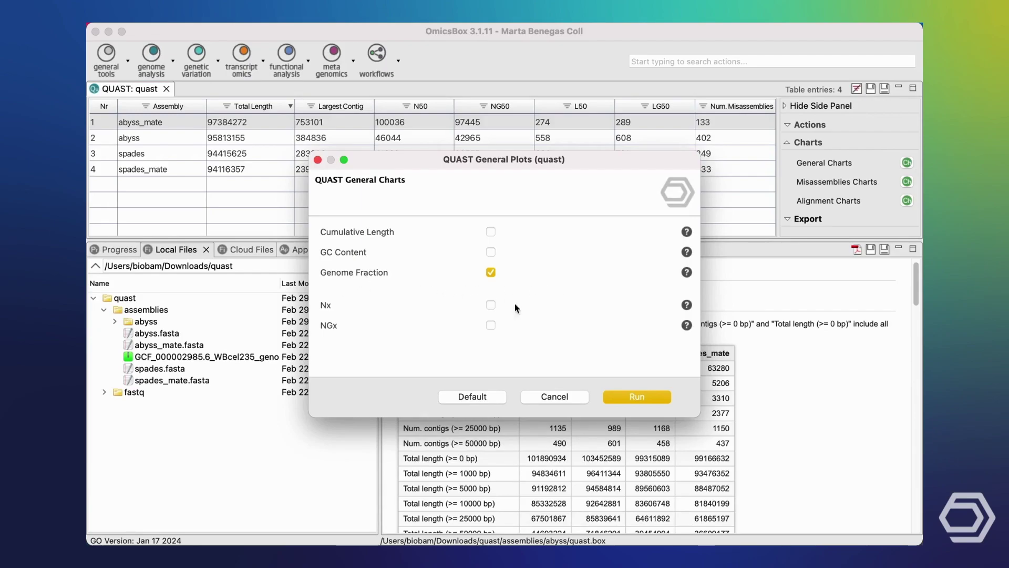
left_click(635, 397)
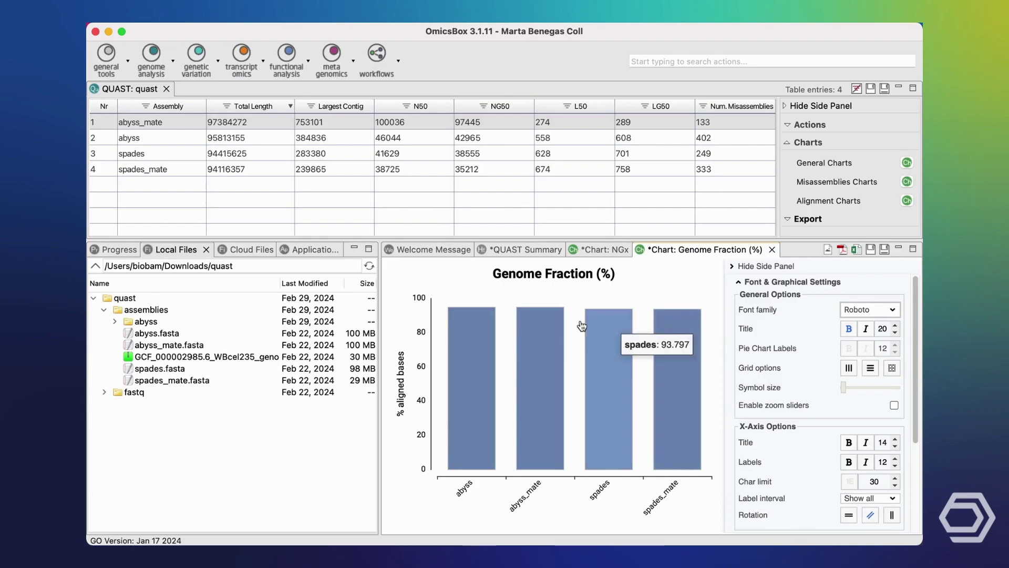
left_click(894, 405)
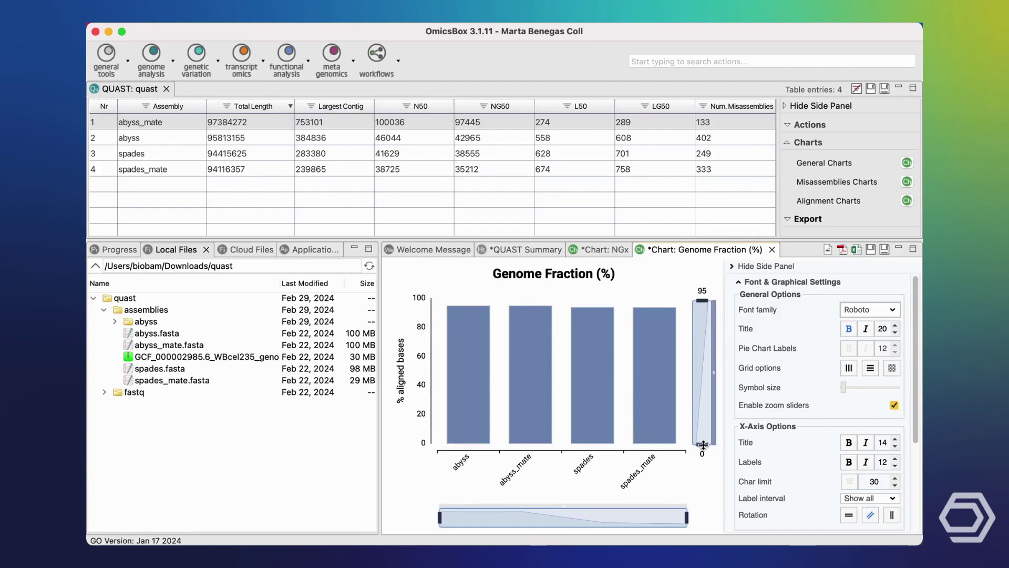
left_click_drag(704, 419, 702, 303)
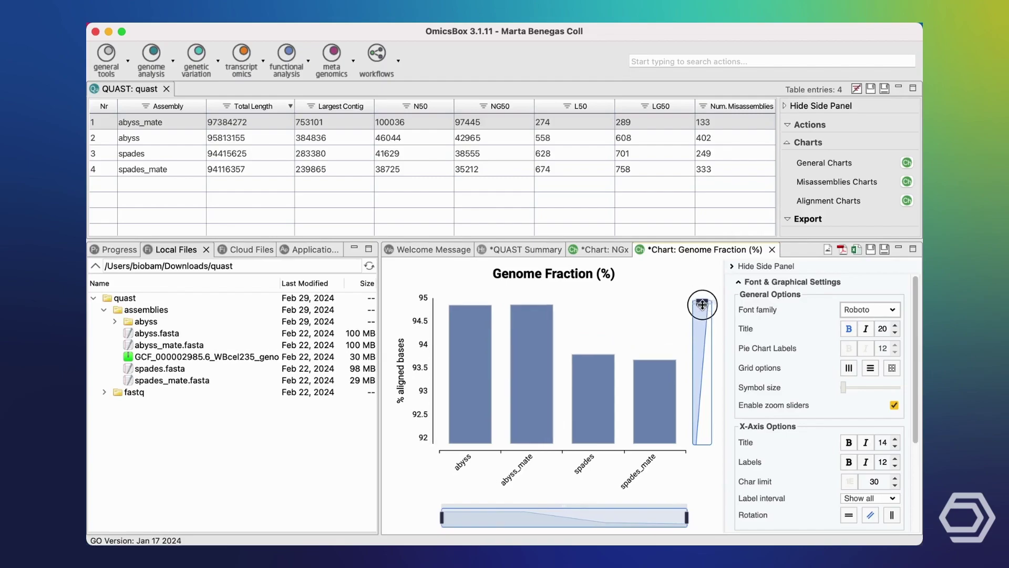
left_click(894, 405)
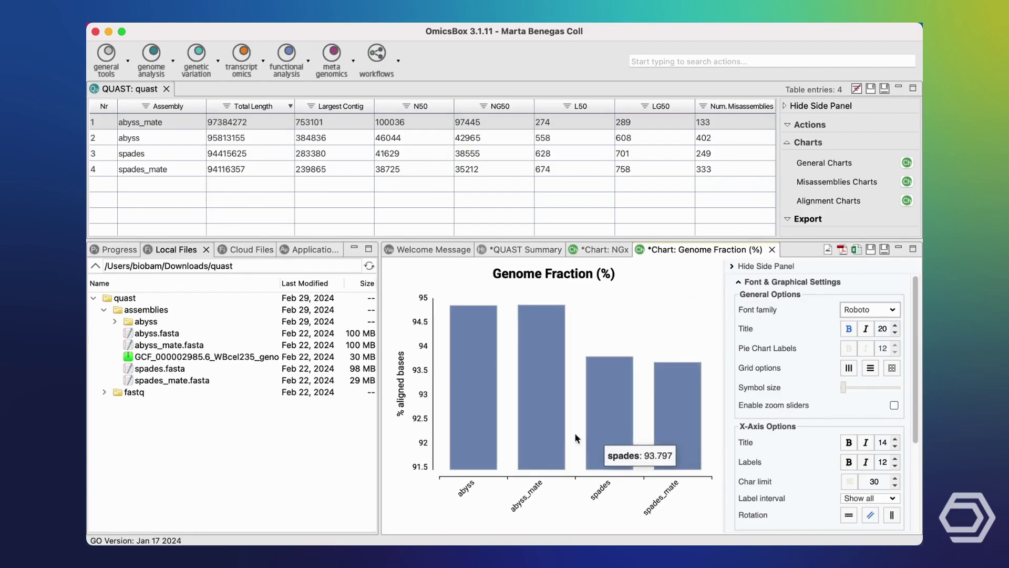
mouse_move(485, 445)
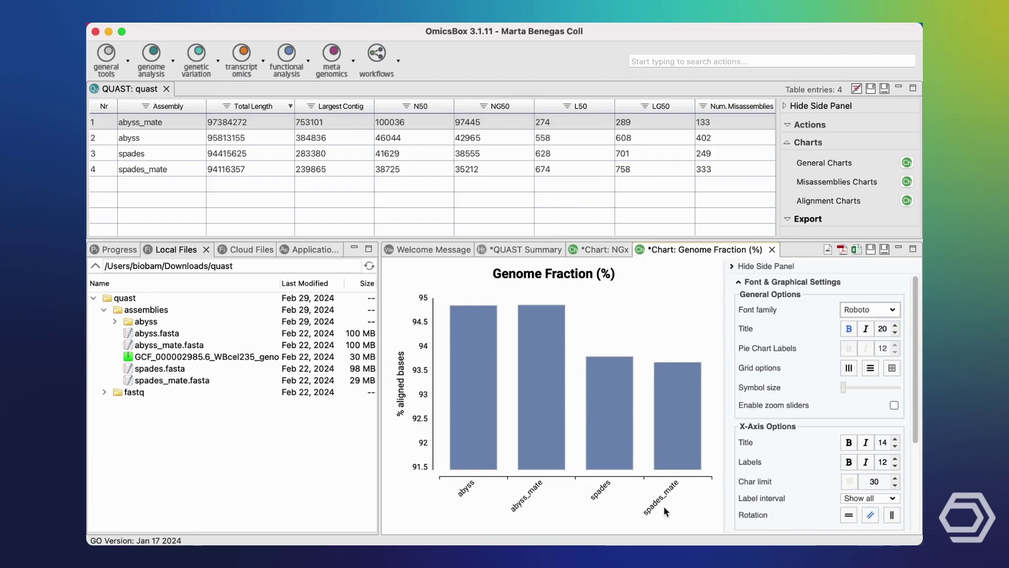
Generate the Number of Misassemblies chart and collapse its graphical settings to inspect the bars.
left_click(907, 182)
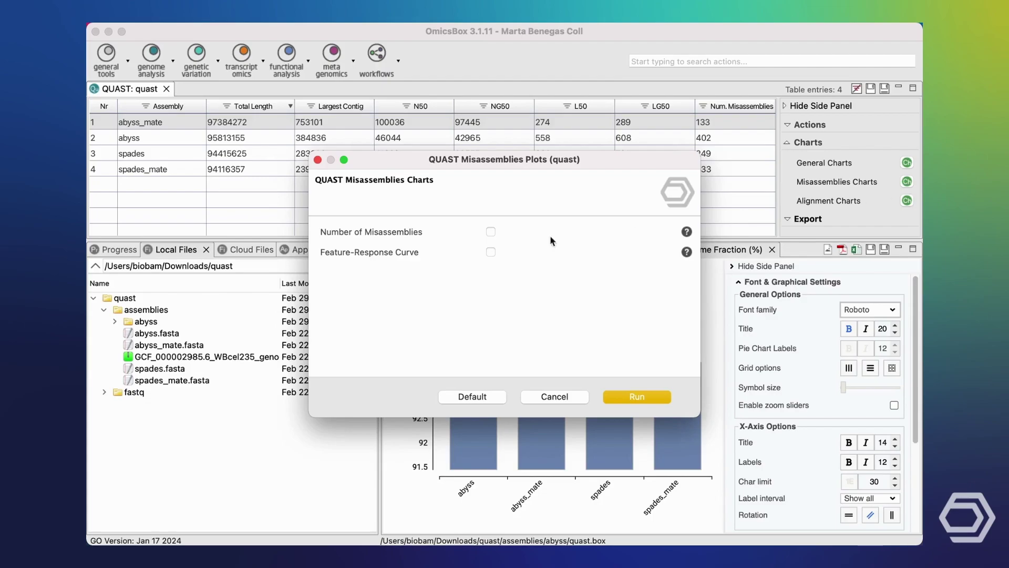
left_click(491, 233)
left_click(644, 403)
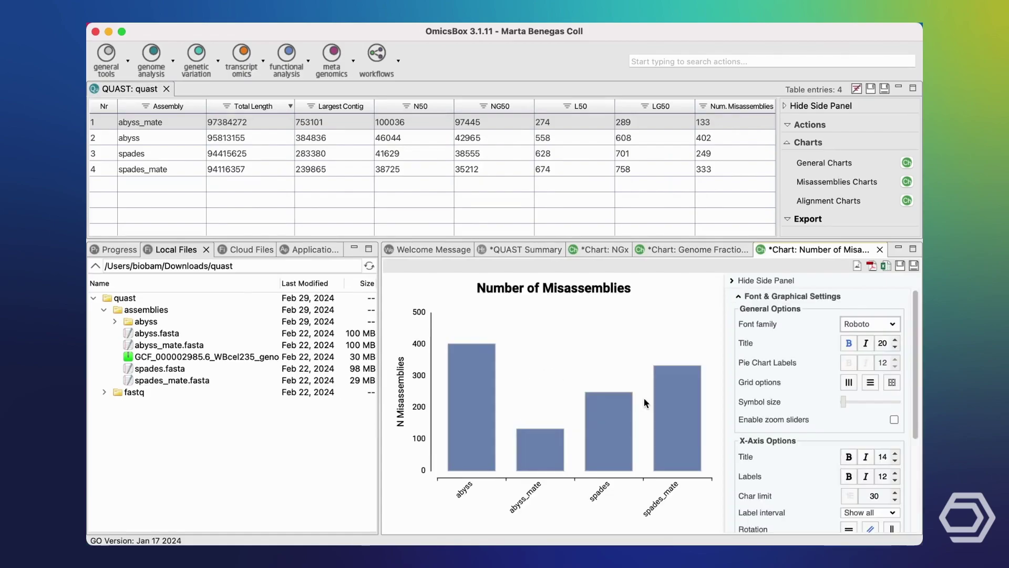
left_click(733, 283)
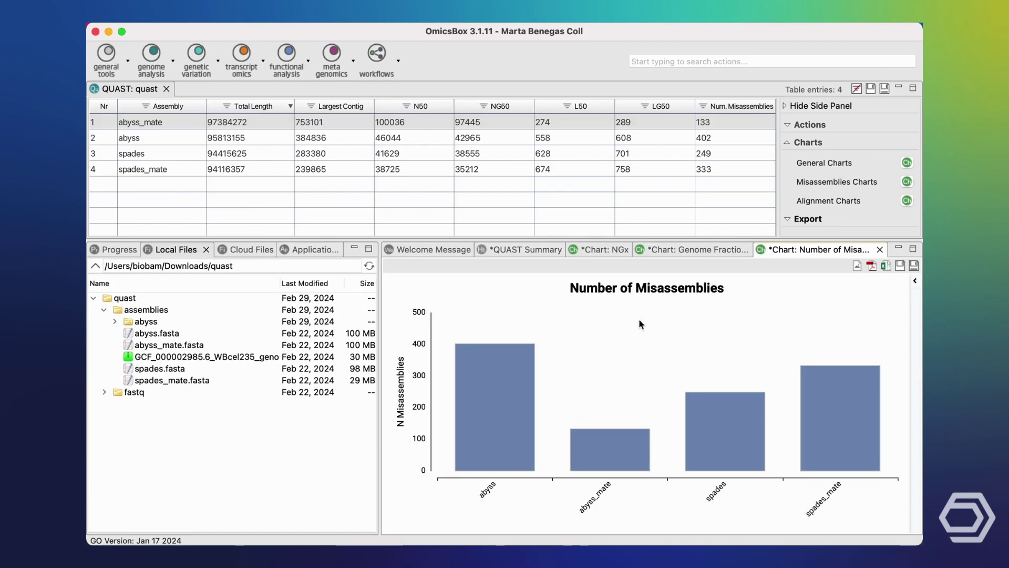
mouse_move(650, 444)
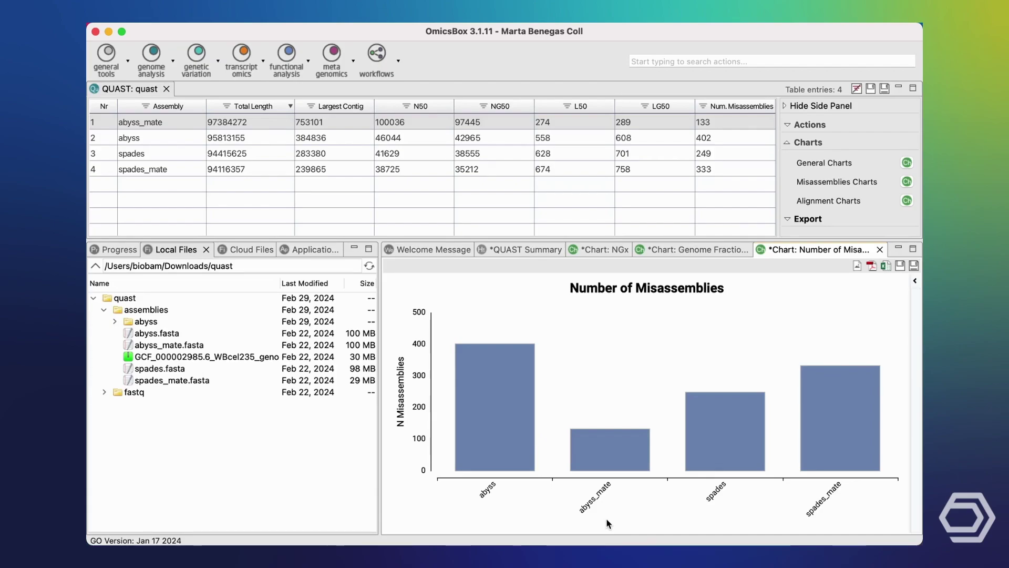
Arrange the Genome Fraction and Number of Misassemblies charts side by side, minimizing the file browser and collapsing the chart settings, and compare them.
left_click_drag(810, 249, 883, 360)
left_click(354, 248)
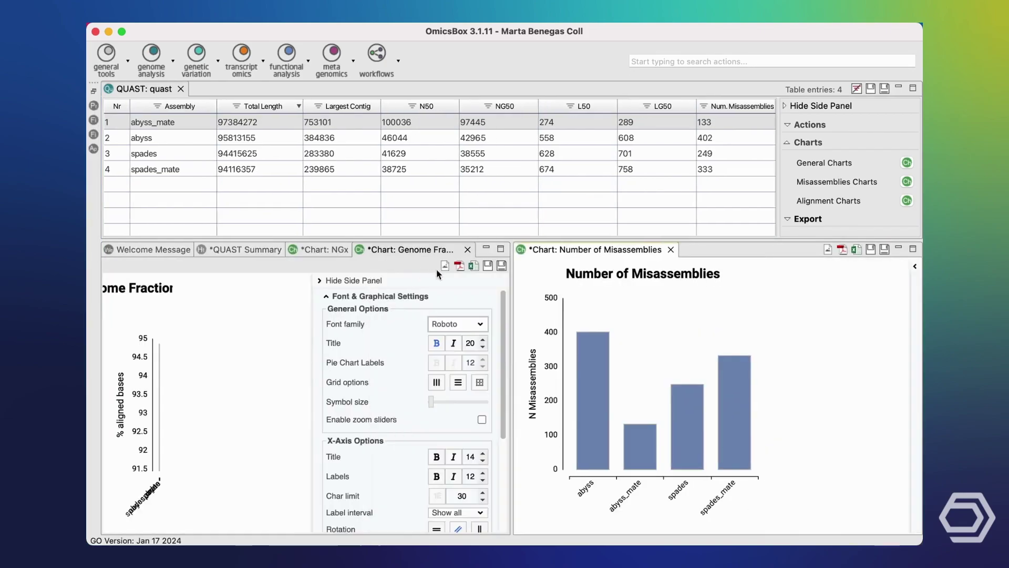
left_click(329, 281)
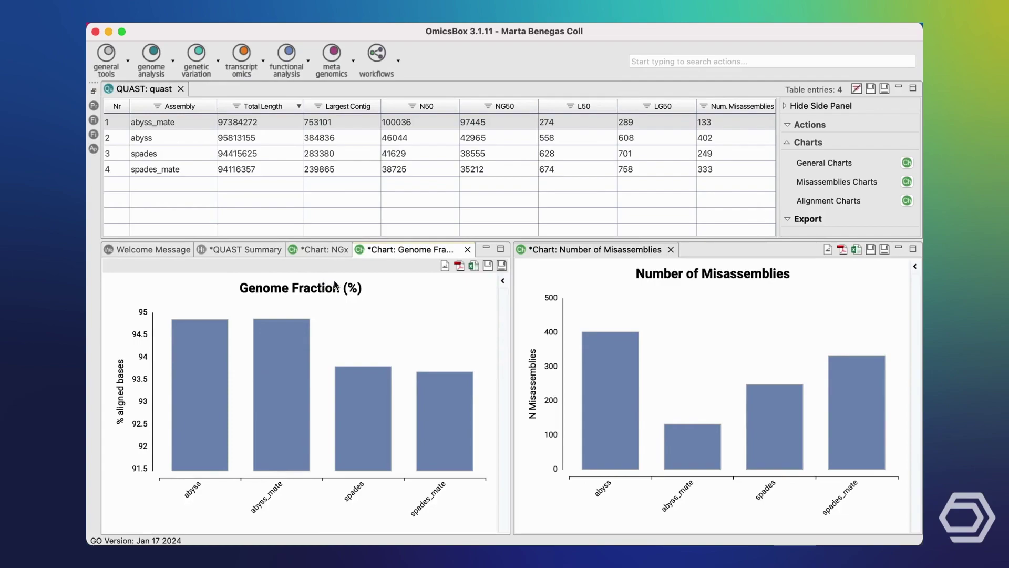
mouse_move(215, 328)
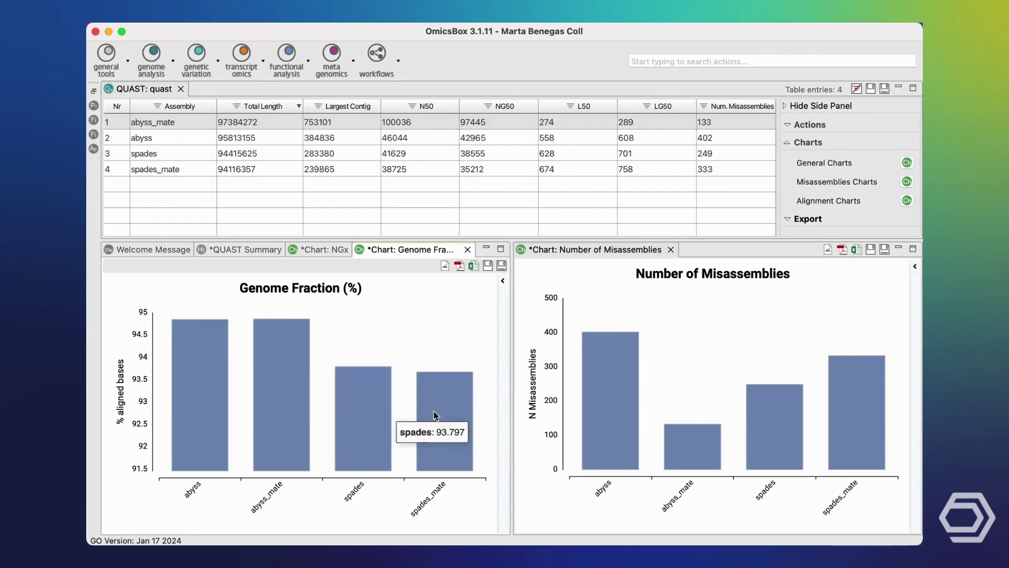
mouse_move(437, 442)
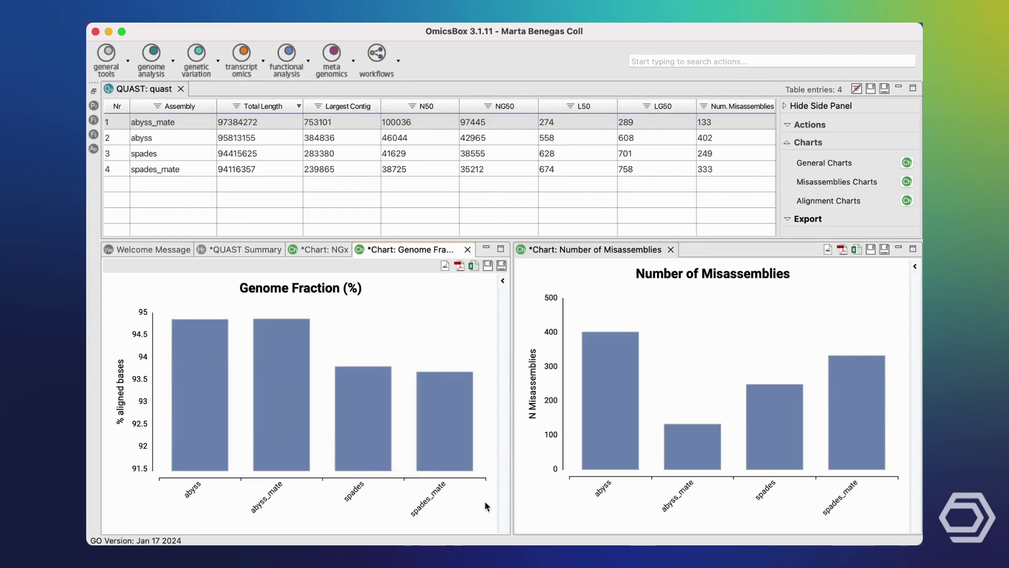
mouse_move(610, 447)
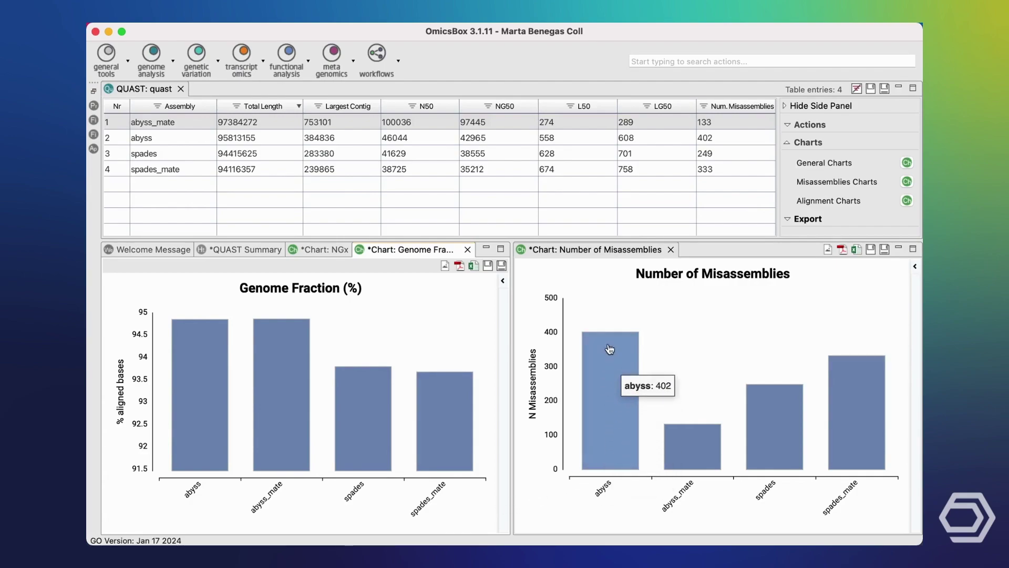